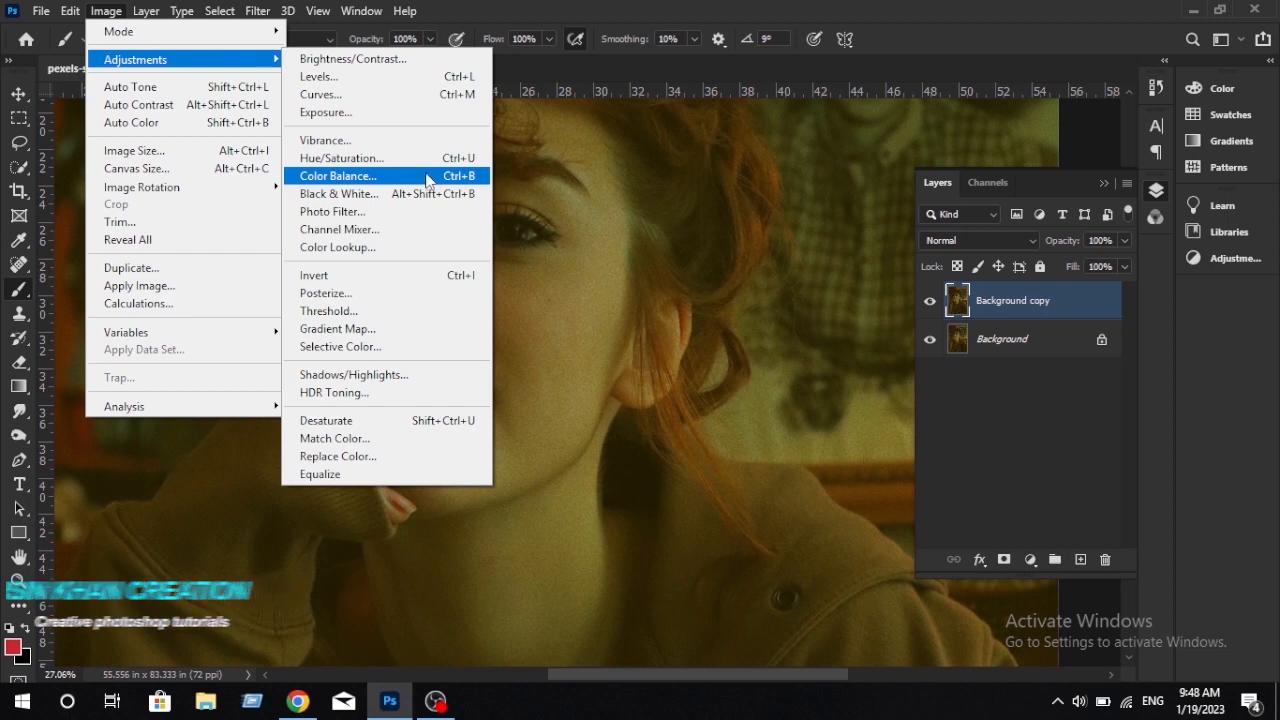
# Step: Open Color Balance for the Background copy layer and set the midtones' yellow–blue level to +50
pyautogui.click(429, 177)
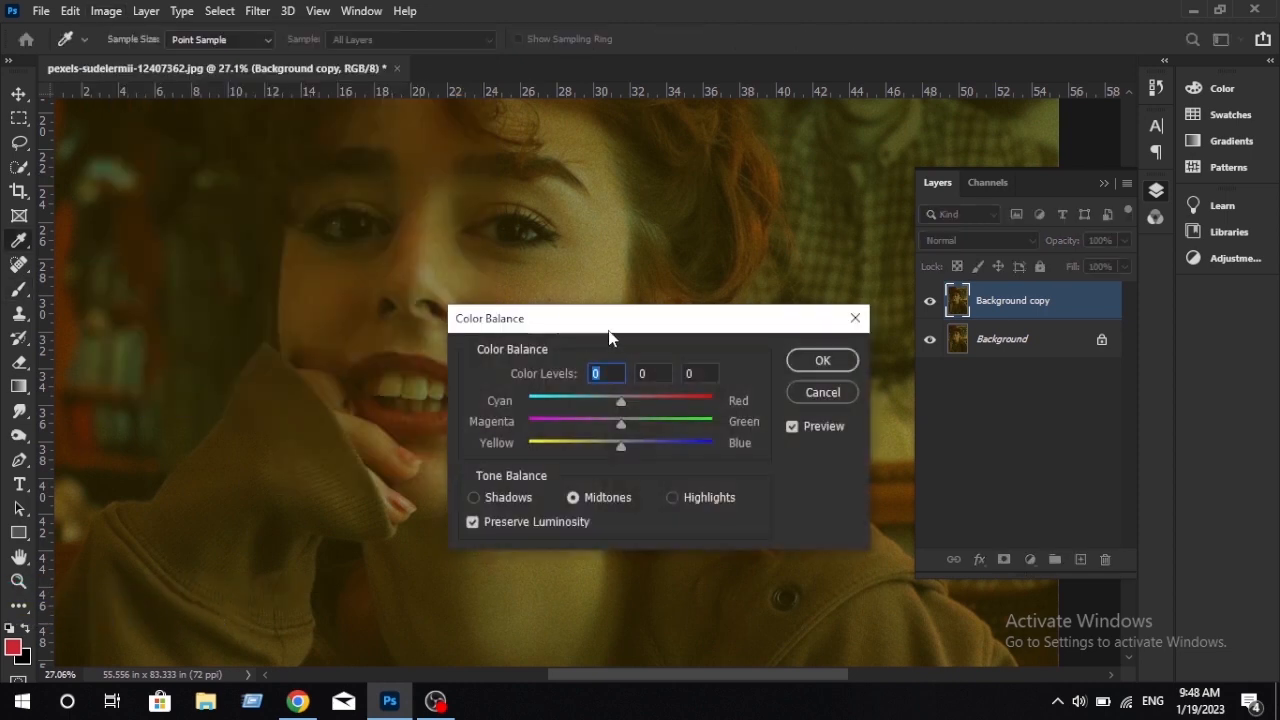
pyautogui.moveTo(613, 316); pyautogui.dragTo(696, 248)
pyautogui.moveTo(388, 313); pyautogui.dragTo(332, 354)
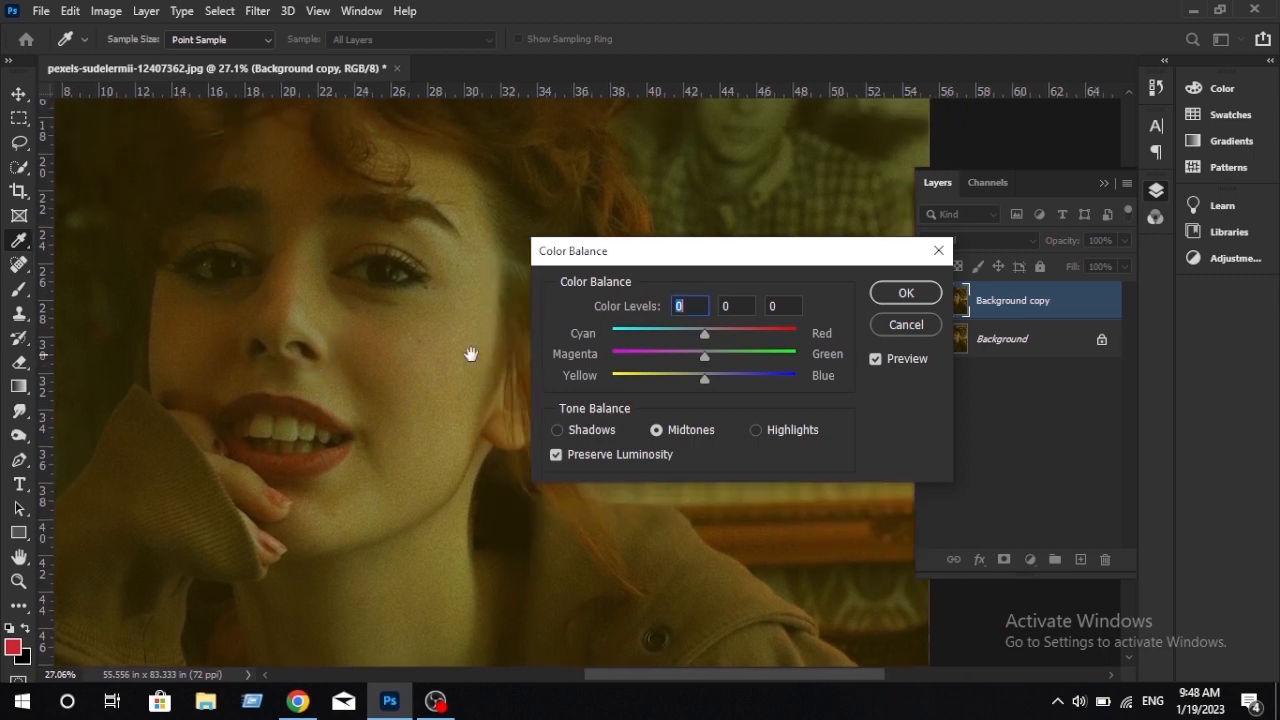
pyautogui.moveTo(702, 380); pyautogui.dragTo(754, 381)
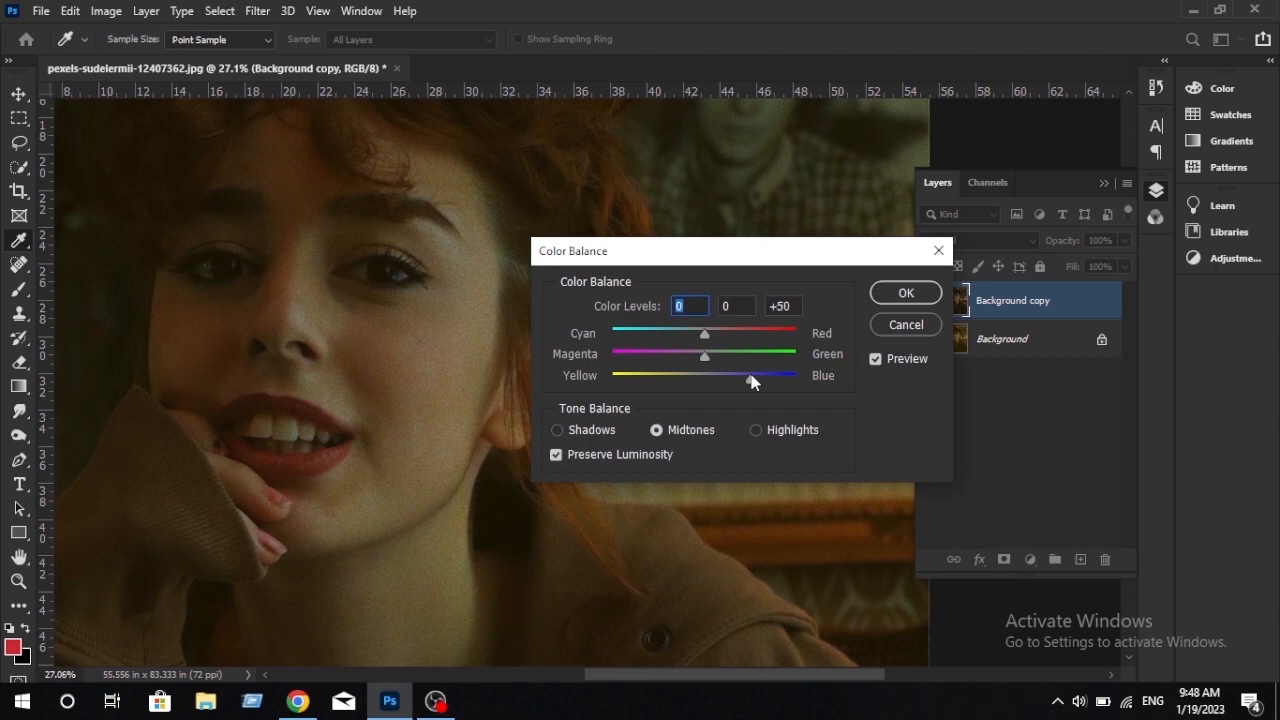
pyautogui.moveTo(387, 400); pyautogui.dragTo(417, 440)
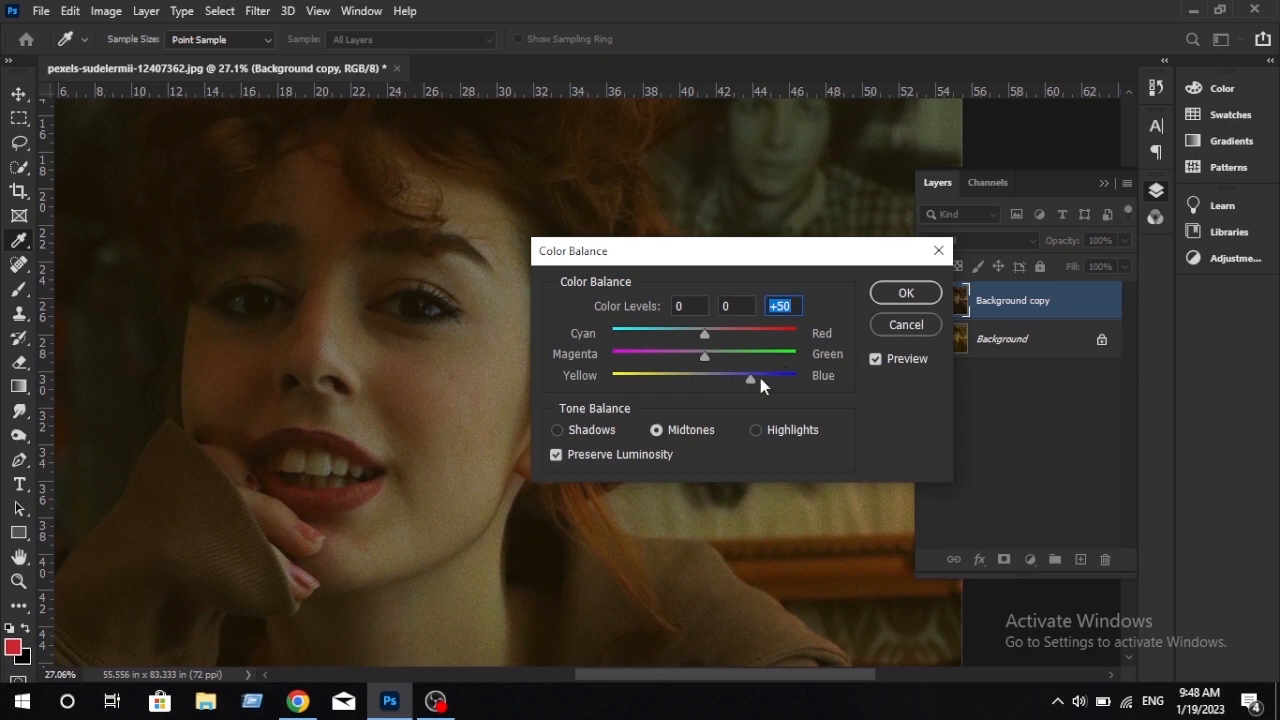
pyautogui.click(700, 332)
# Step: Set the Color Balance shadows to -2 on cyan–red and +12 on yellow–blue
pyautogui.click(587, 431)
pyautogui.moveTo(704, 376); pyautogui.dragTo(716, 374)
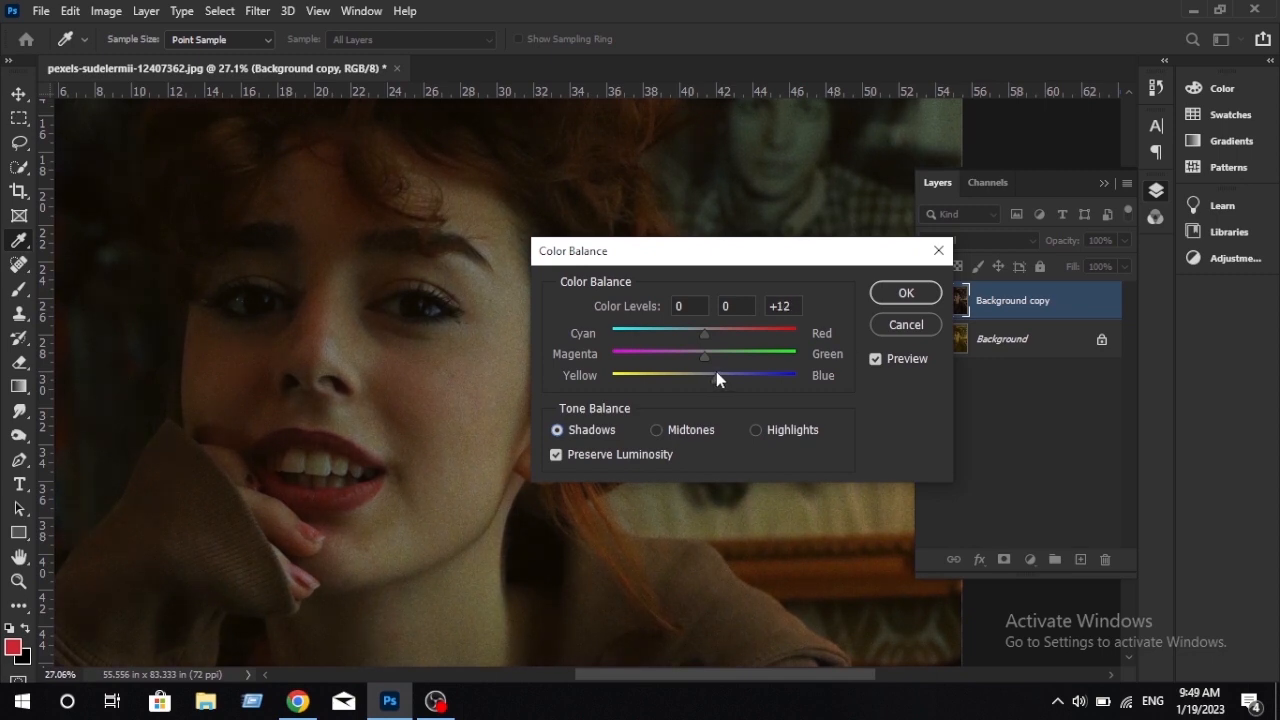
pyautogui.moveTo(716, 373); pyautogui.dragTo(716, 373)
pyautogui.moveTo(456, 383); pyautogui.dragTo(434, 334)
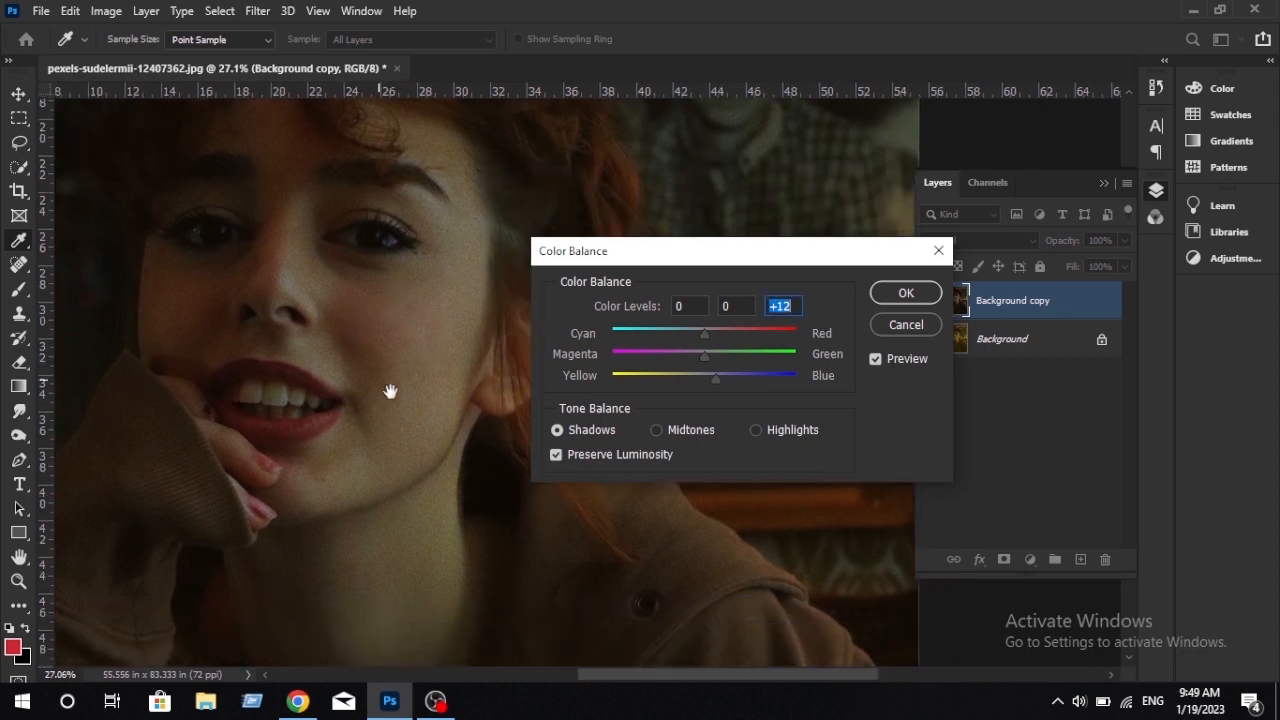
pyautogui.moveTo(391, 391); pyautogui.dragTo(412, 440)
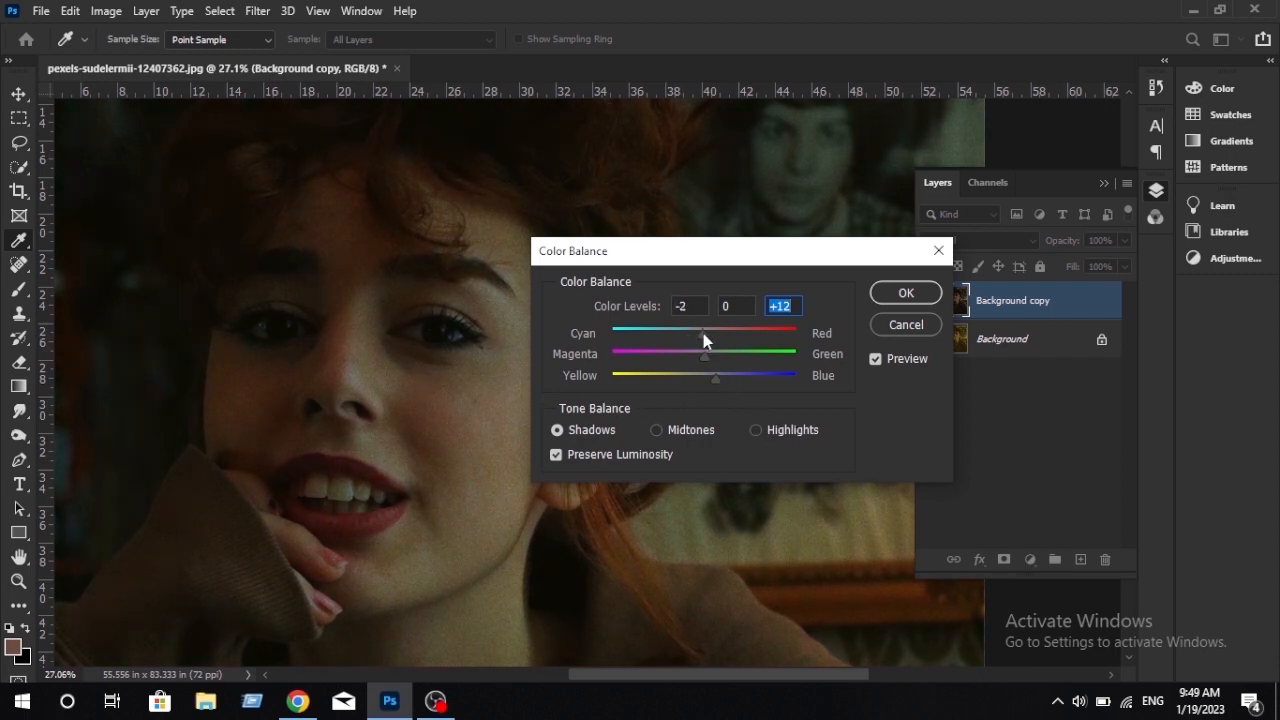
pyautogui.moveTo(403, 443); pyautogui.dragTo(380, 380)
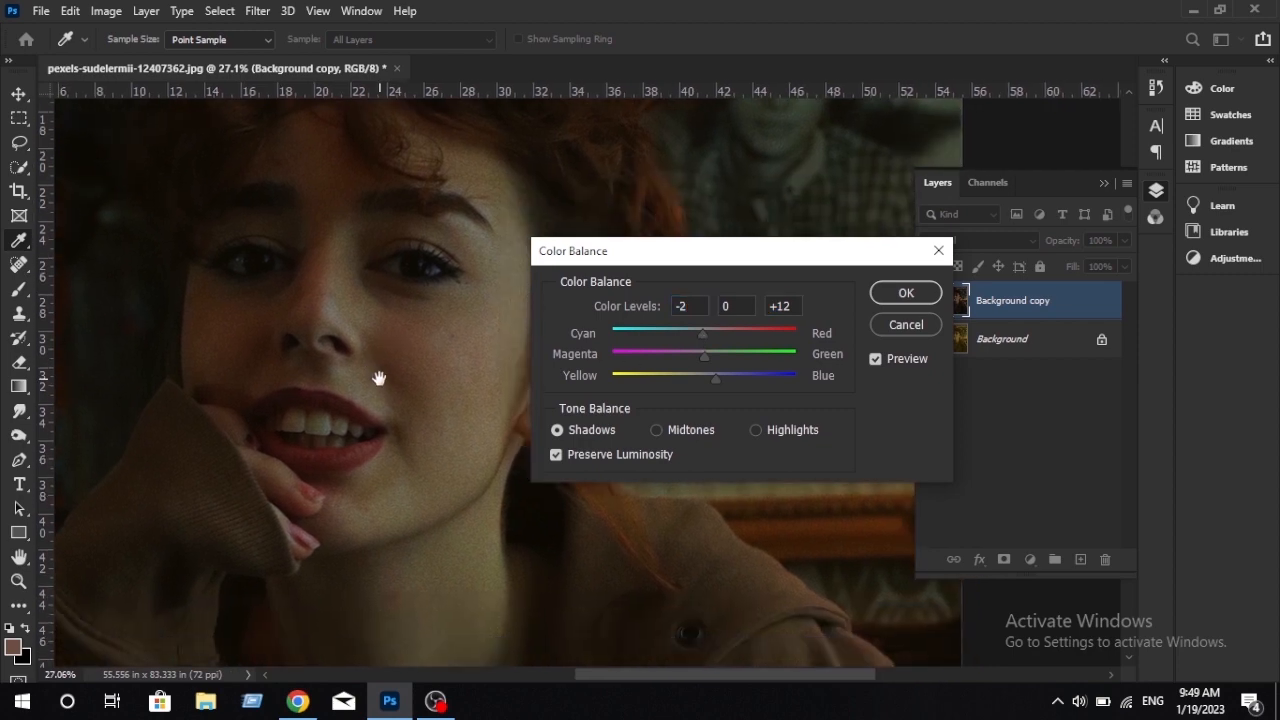
# Step: Set the Color Balance highlights to +13, +16 and +27, and apply the adjustment
pyautogui.click(756, 430)
pyautogui.moveTo(704, 380); pyautogui.dragTo(707, 381)
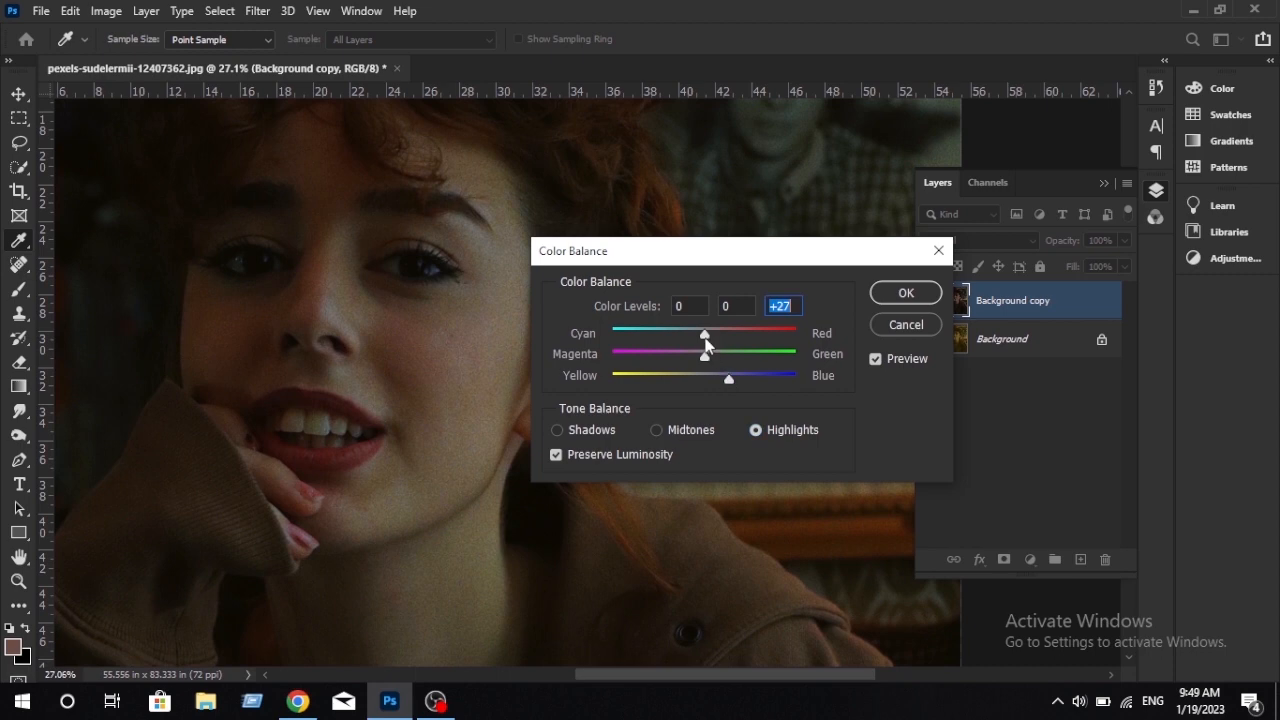
pyautogui.moveTo(704, 334); pyautogui.dragTo(722, 361)
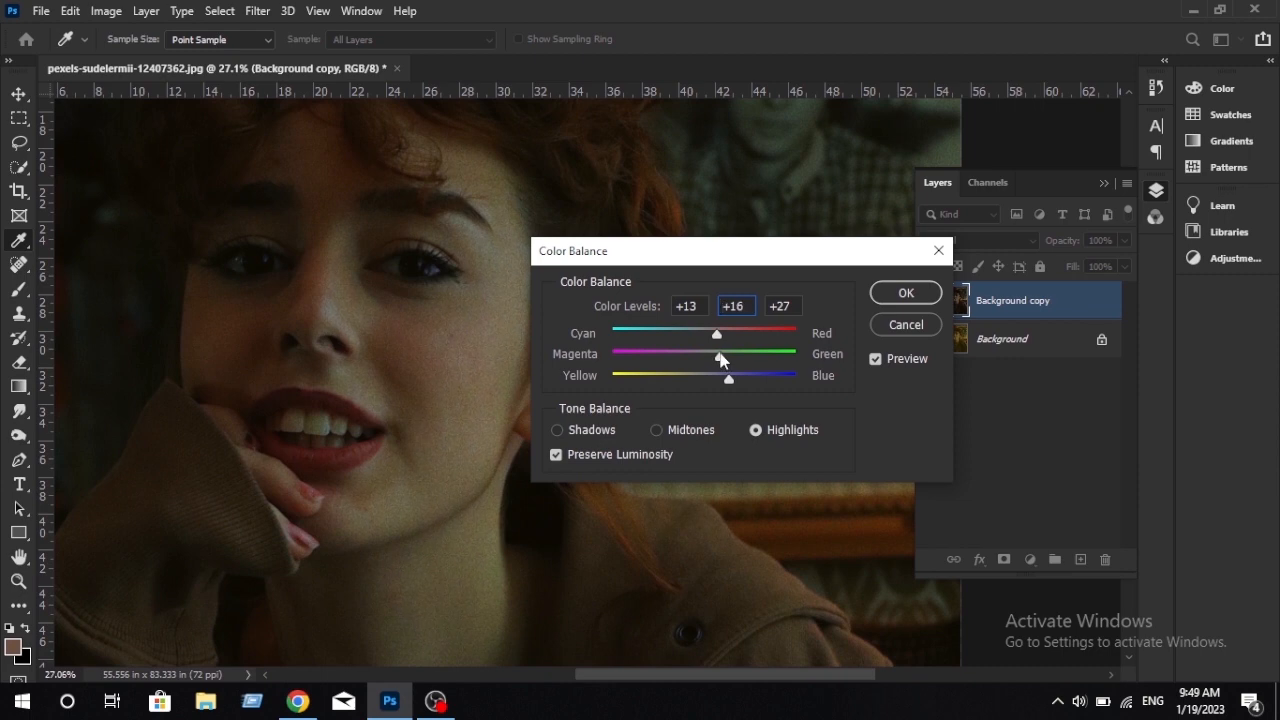
pyautogui.click(906, 293)
# Step: Inspect the color-corrected portrait at different magnifications and compare it with the original by toggling the Background copy layer's visibility
pyautogui.press('b')
pyautogui.scroll(-2, 419, 349)
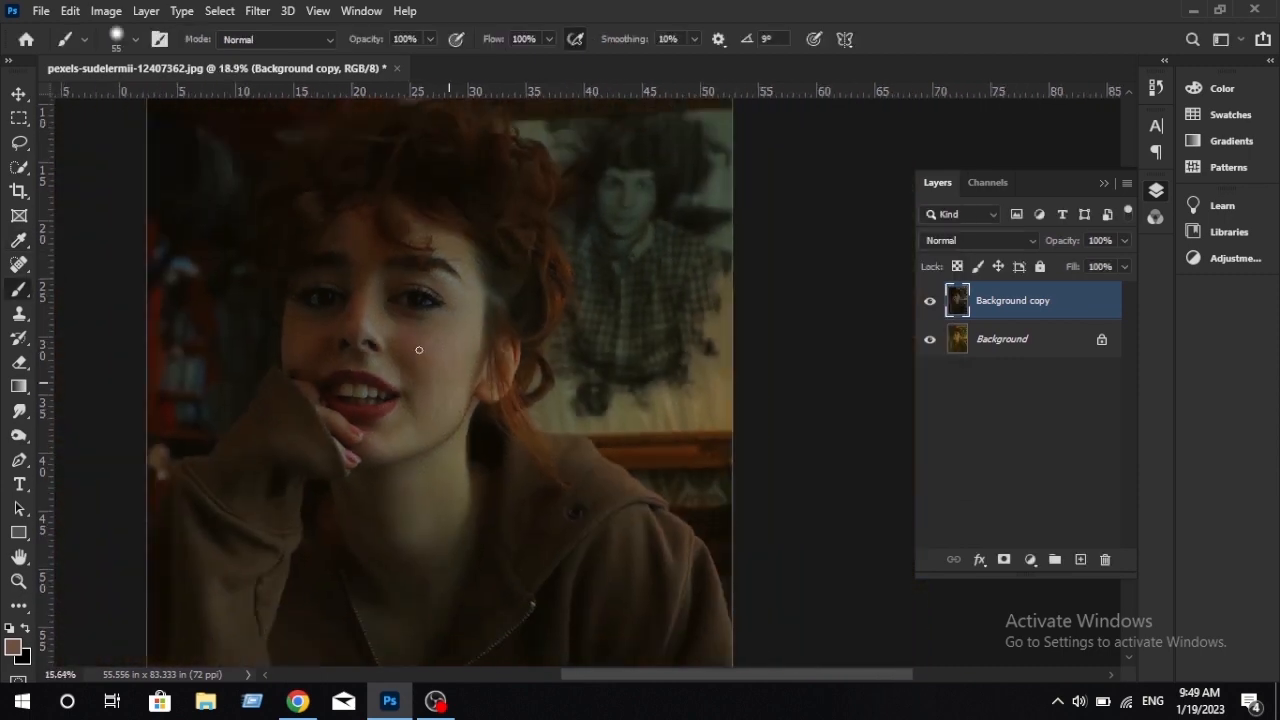
pyautogui.scroll(-3, 419, 349)
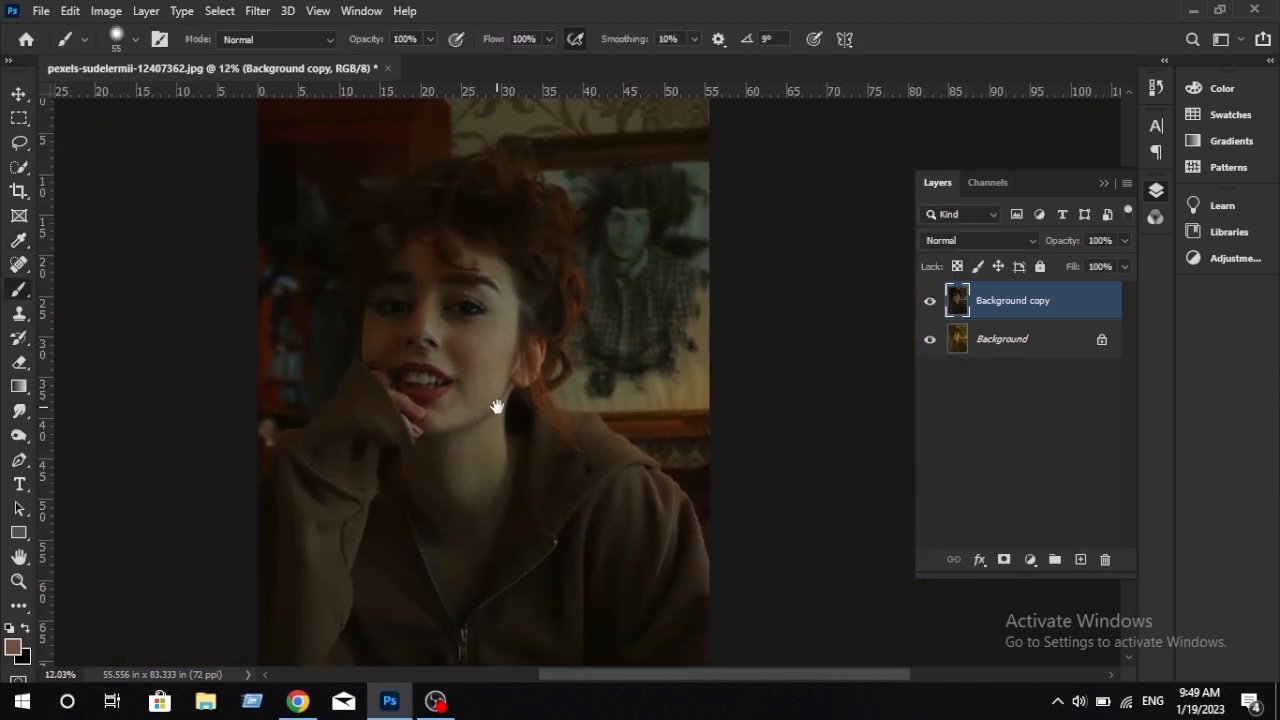
pyautogui.scroll(12, 452, 354)
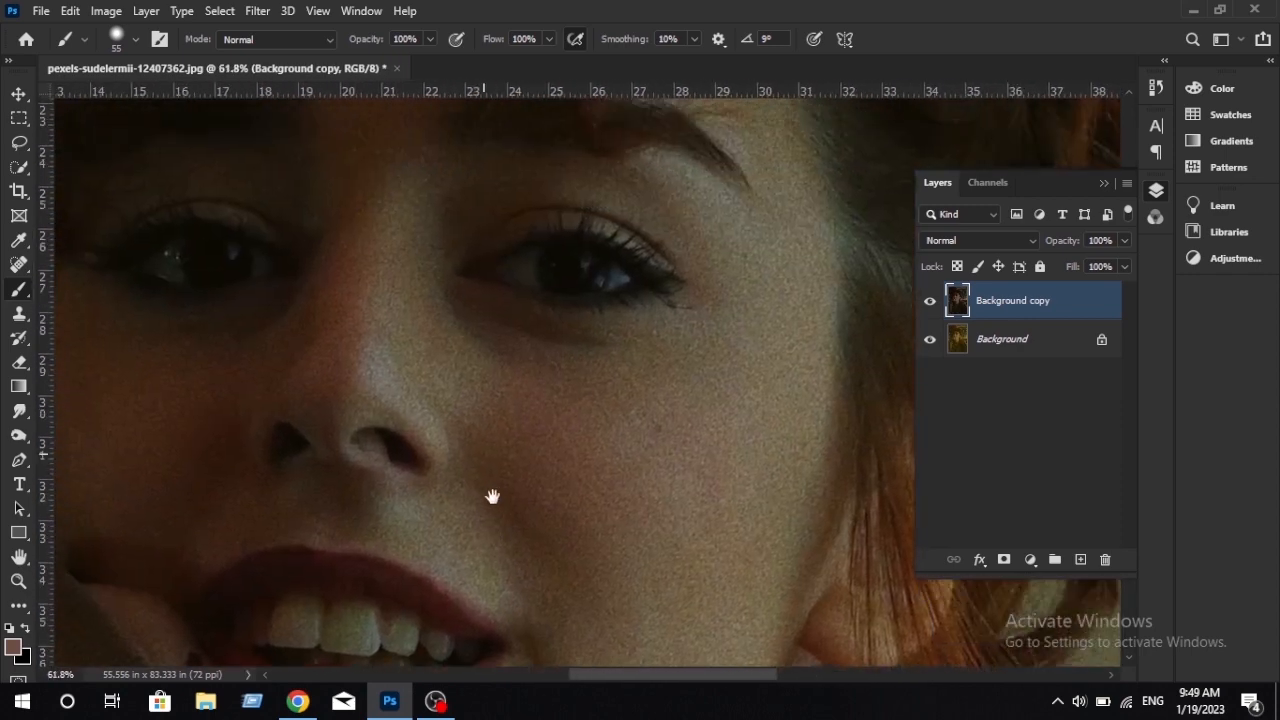
pyautogui.scroll(-3, 437, 429)
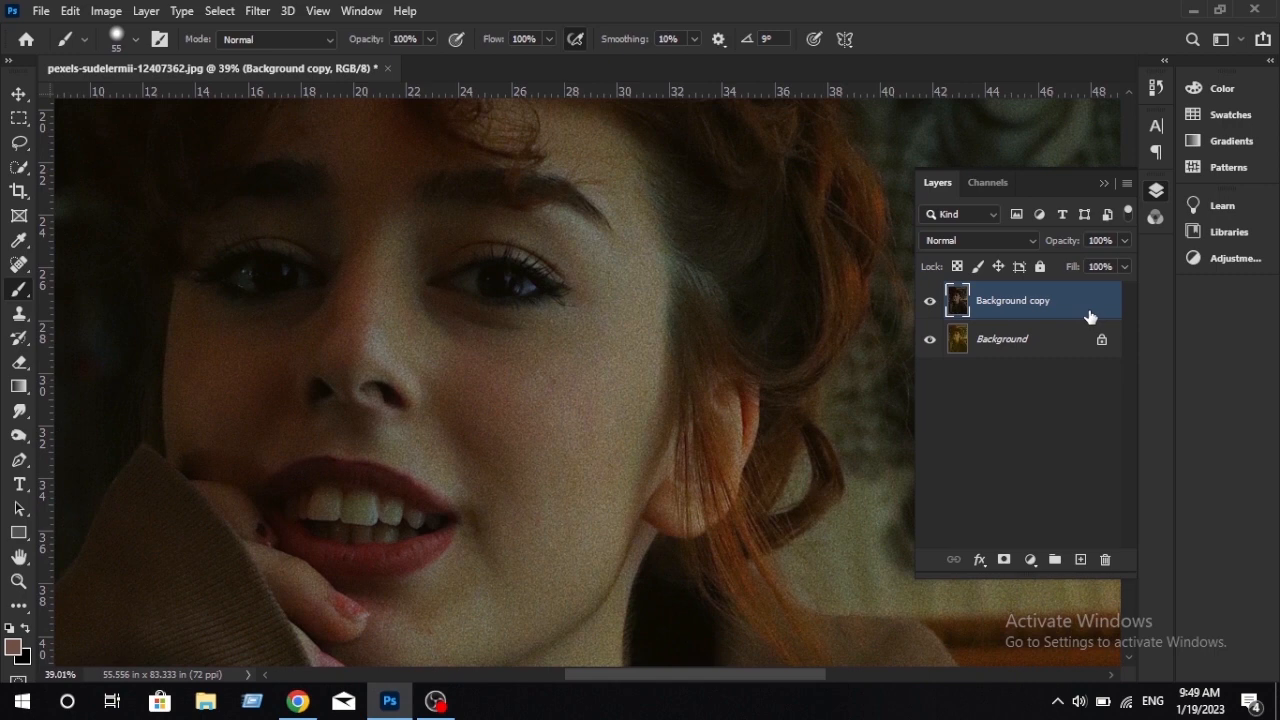
pyautogui.click(929, 303)
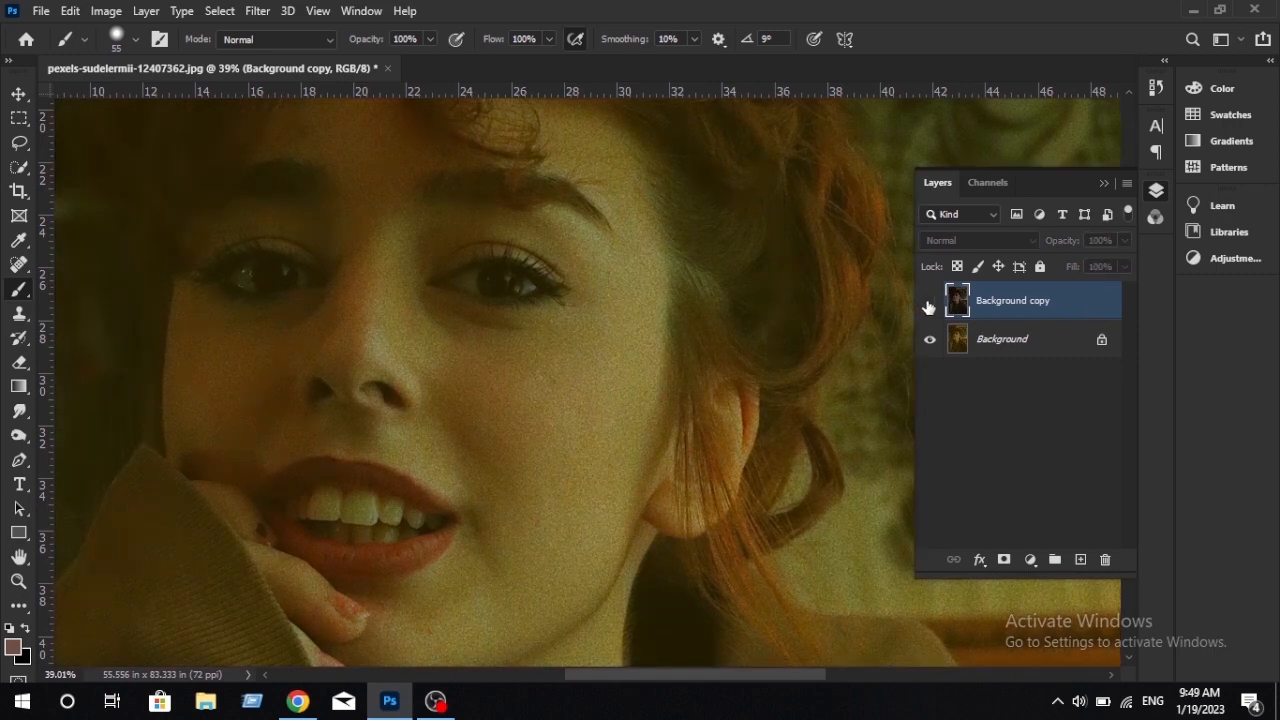
pyautogui.click(929, 303)
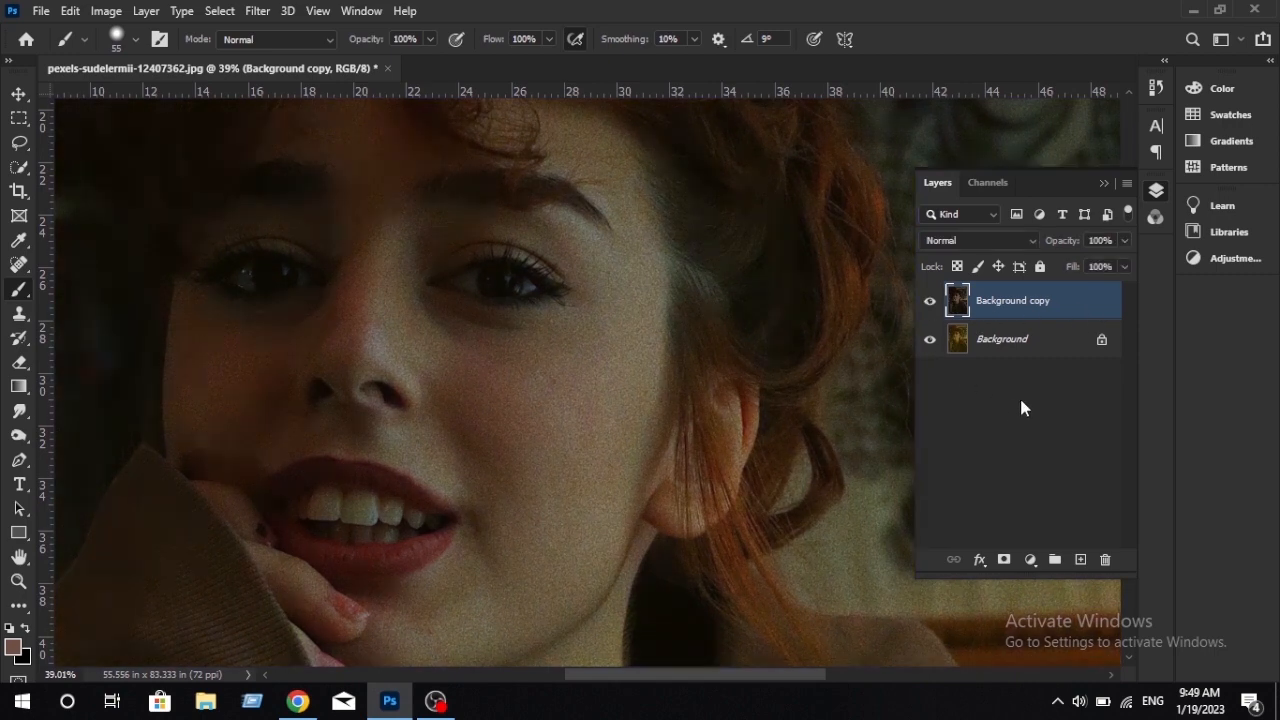
# Step: Add a Hue/Saturation adjustment layer, sample the cheek to target Reds, and set Saturation to +56 and Lightness to +53
pyautogui.click(1030, 560)
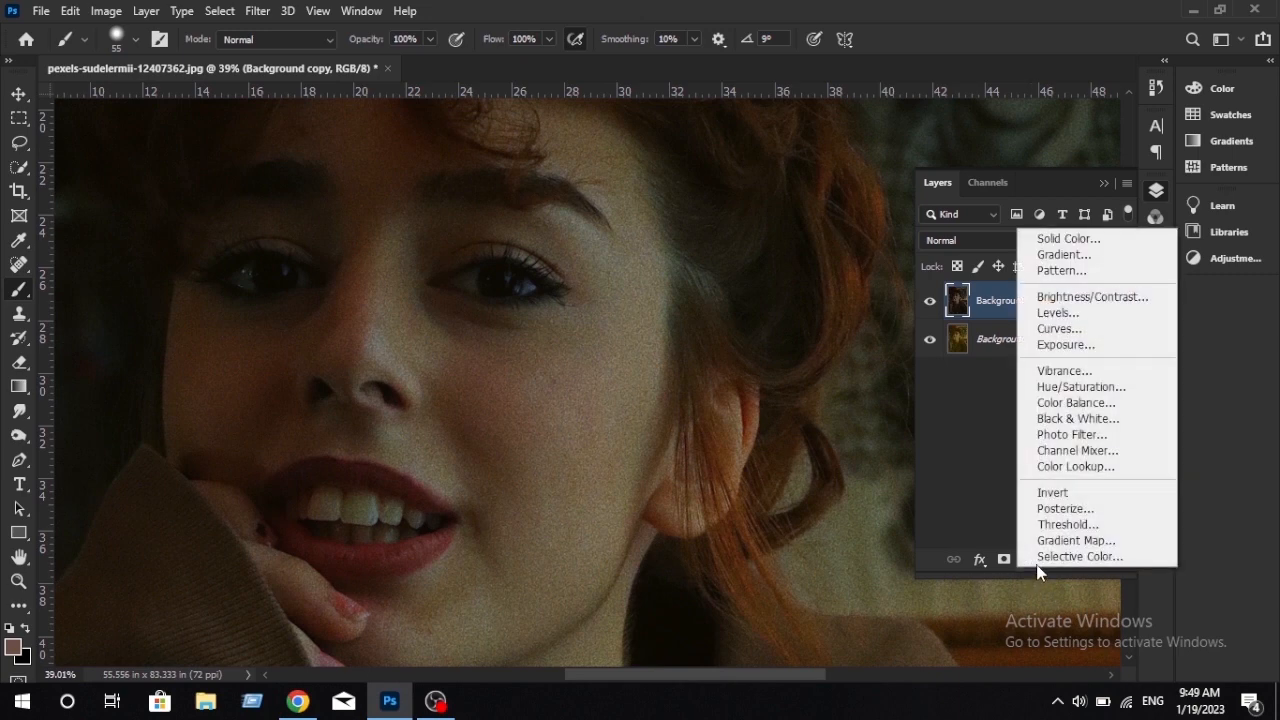
pyautogui.click(1058, 392)
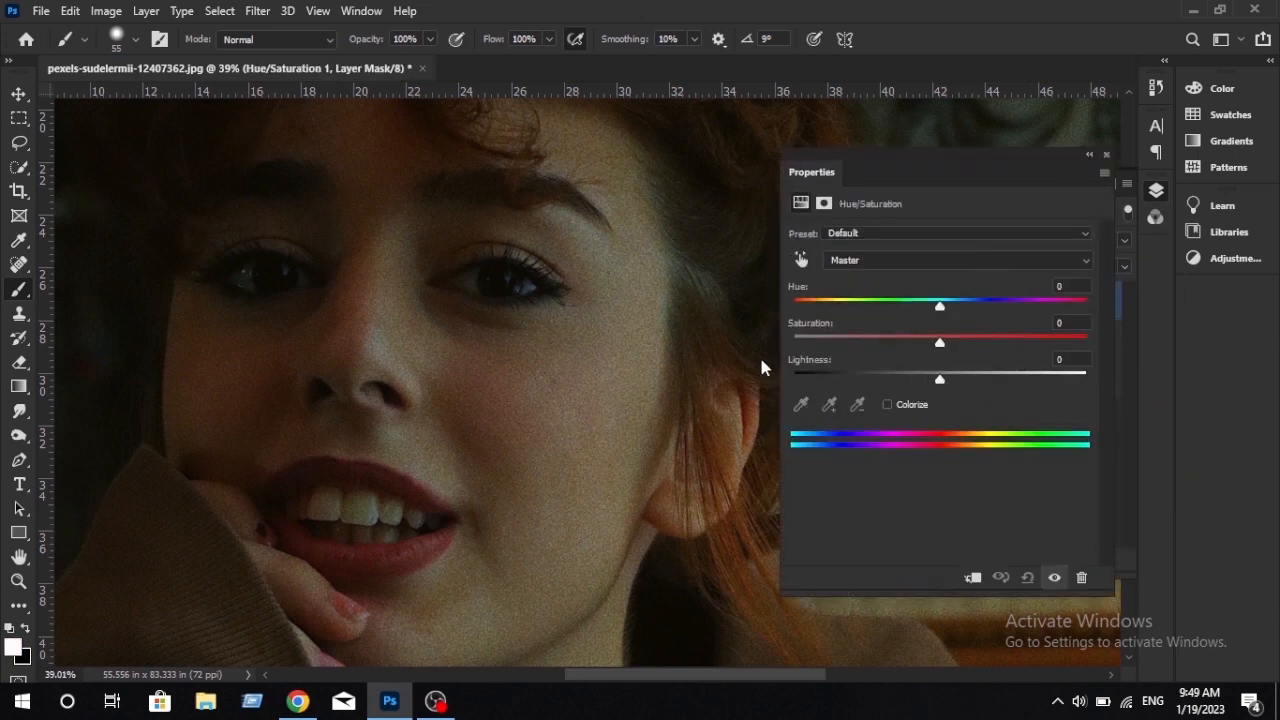
pyautogui.click(800, 260)
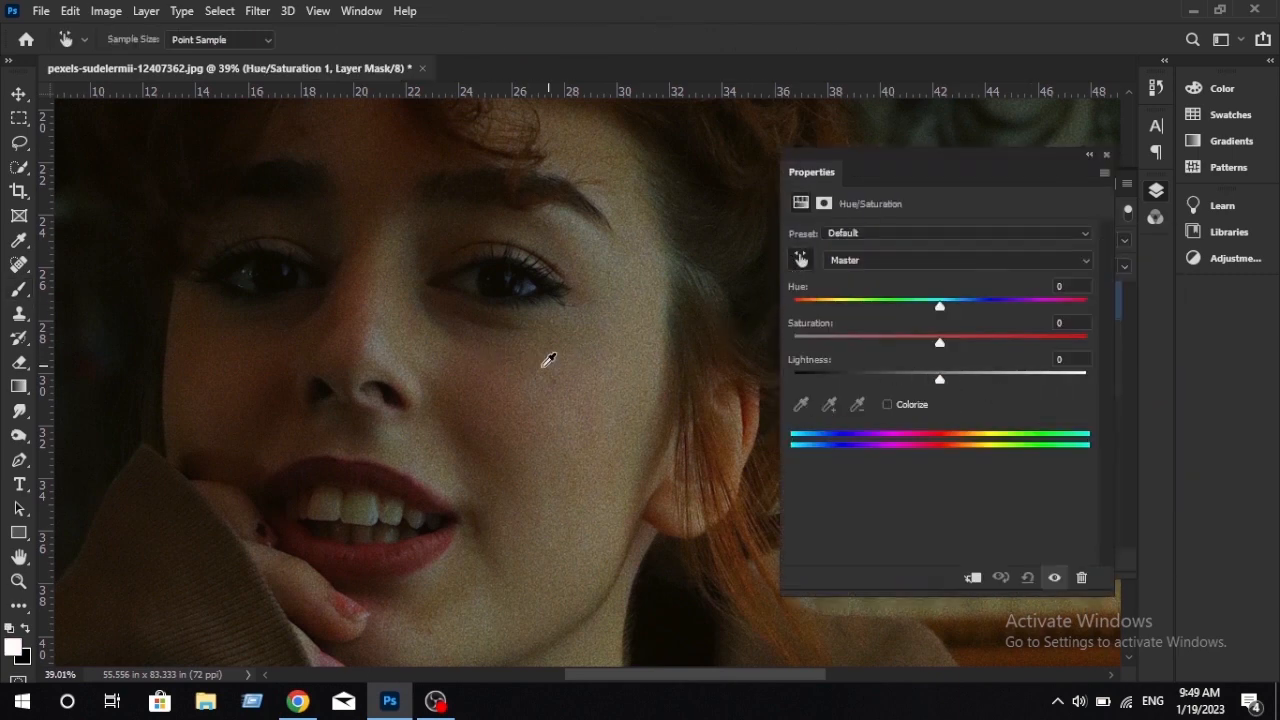
pyautogui.click(476, 364)
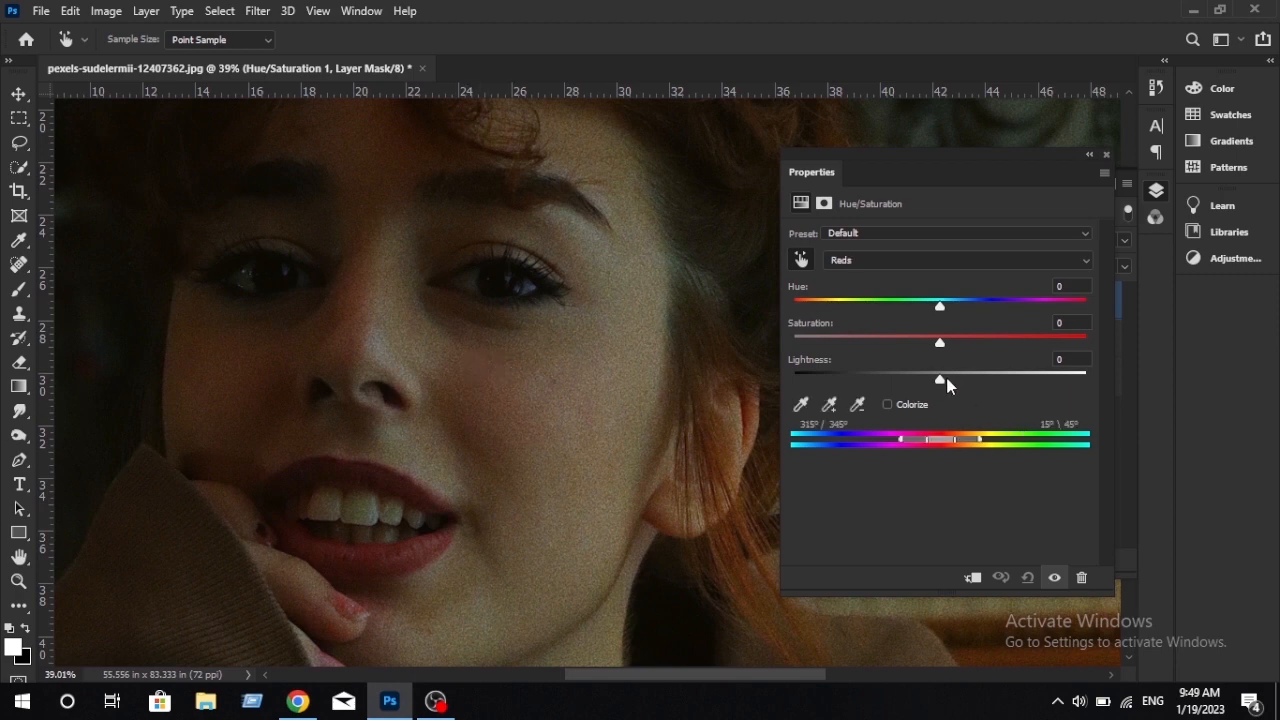
pyautogui.moveTo(946, 380); pyautogui.dragTo(1017, 380)
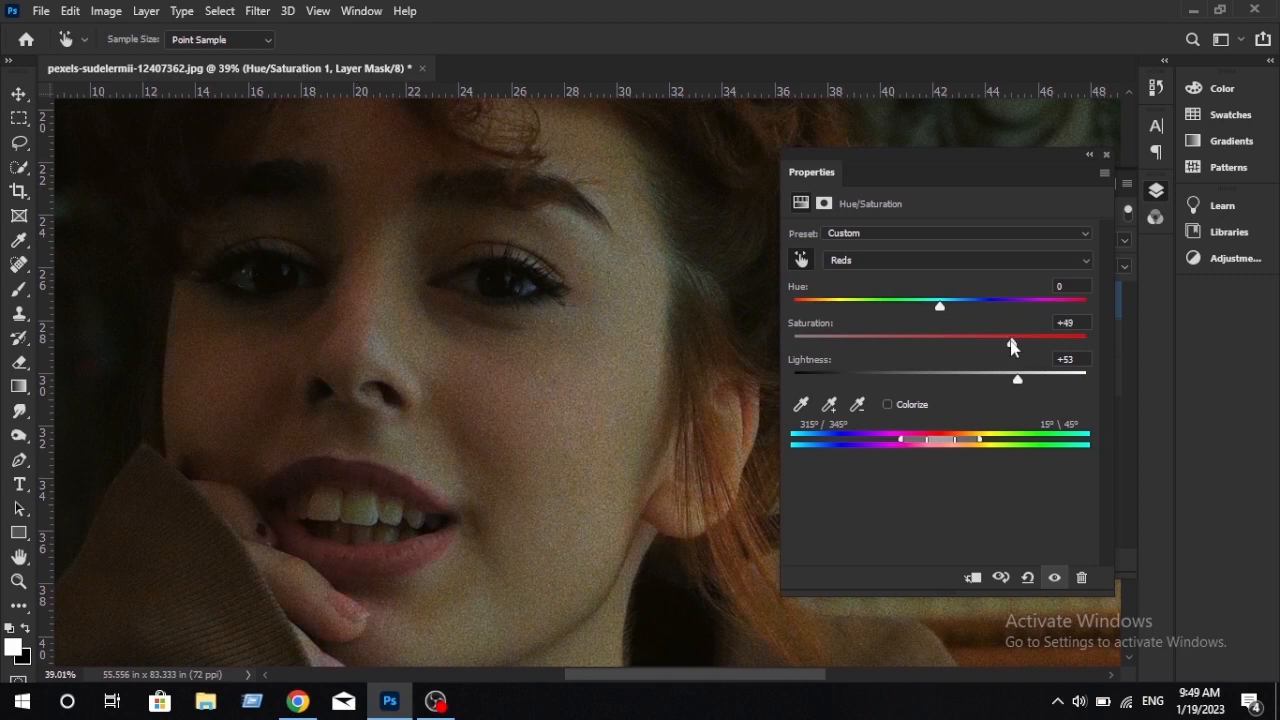
# Step: Shift the Reds color range to 0°/29° and 59°\89°, and close the Hue/Saturation settings
pyautogui.scroll(-5, 586, 386)
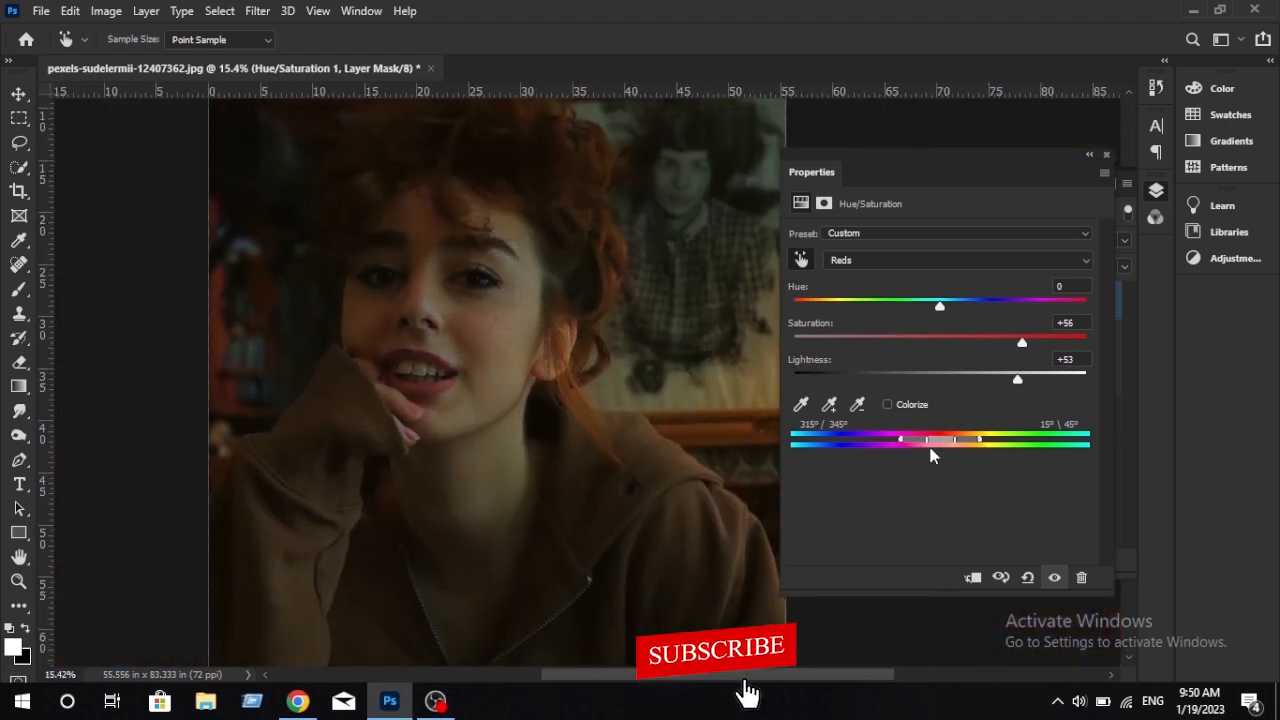
pyautogui.moveTo(936, 447); pyautogui.dragTo(969, 435)
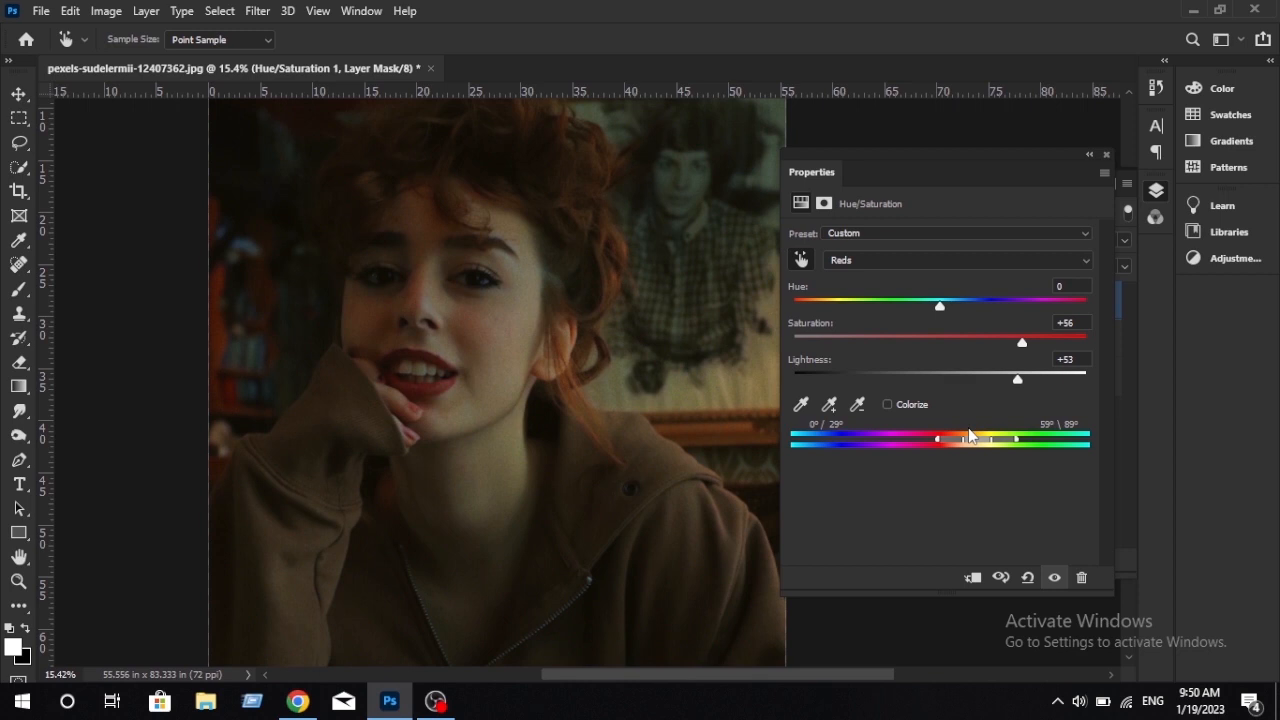
pyautogui.click(1106, 156)
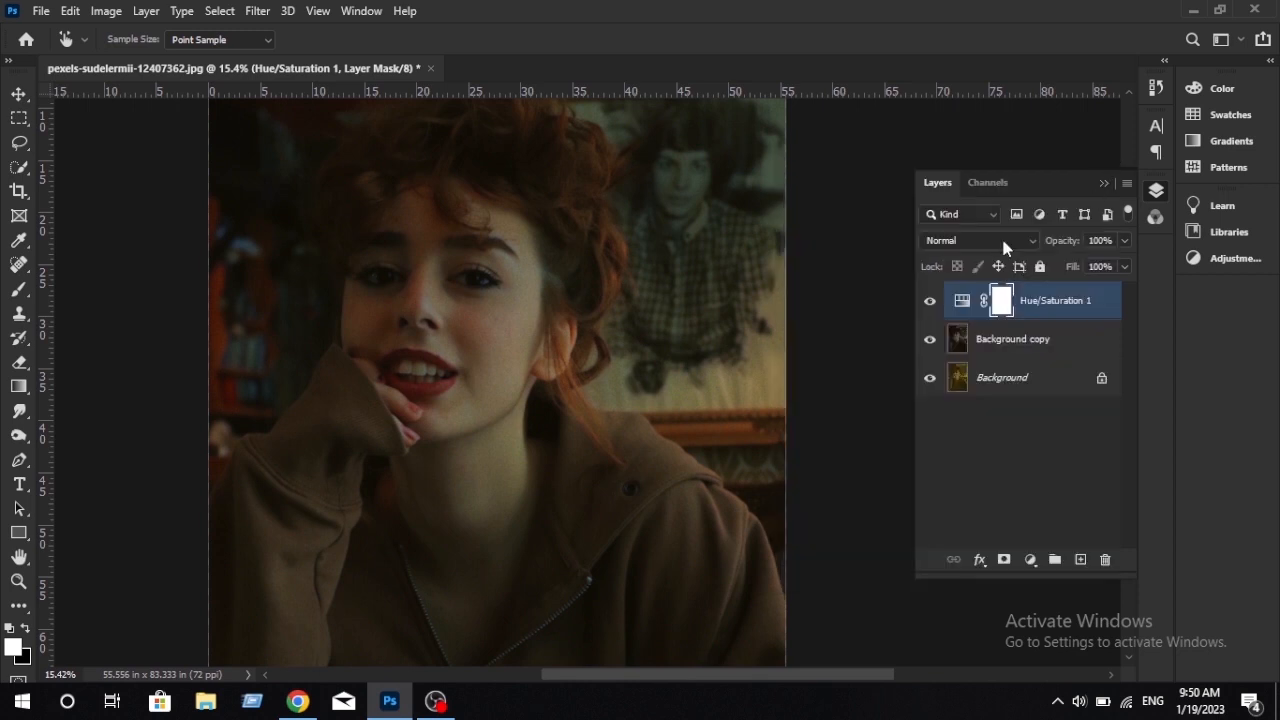
# Step: Add a Curves adjustment layer directly above the Background copy layer
pyautogui.scroll(3, 471, 314)
pyautogui.moveTo(481, 357); pyautogui.dragTo(491, 400)
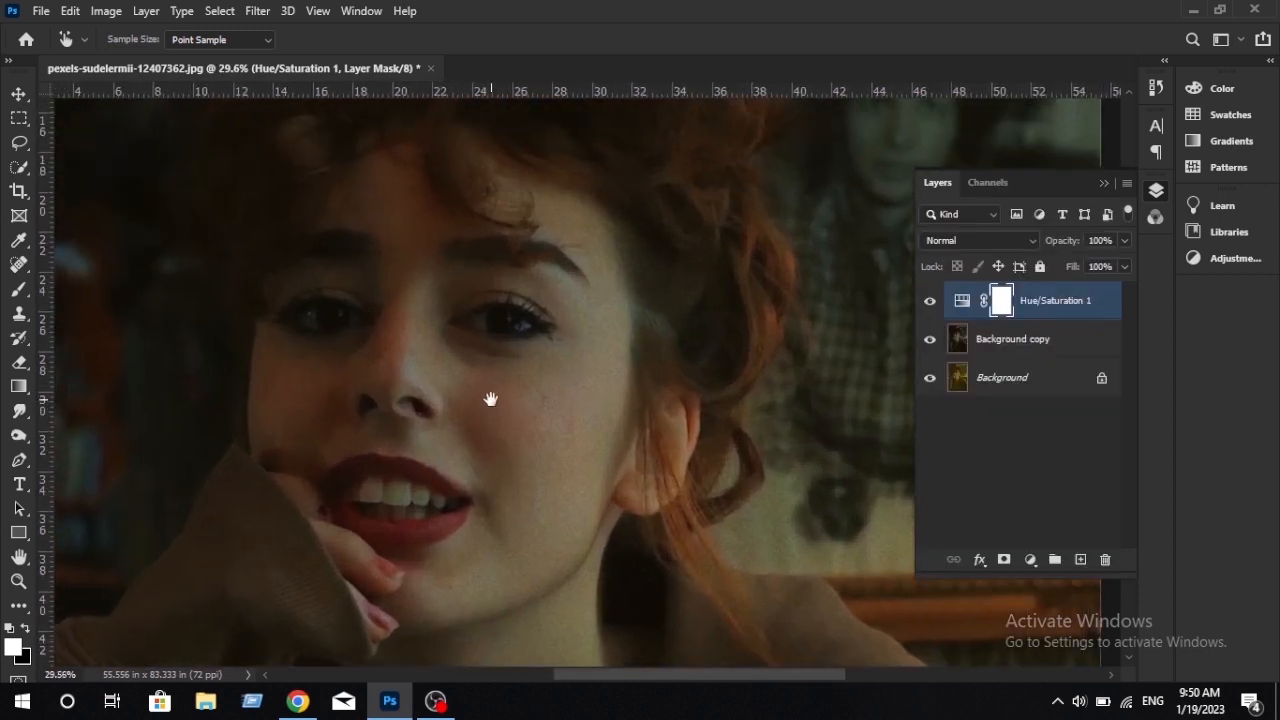
pyautogui.press('b')
pyautogui.click(1063, 352)
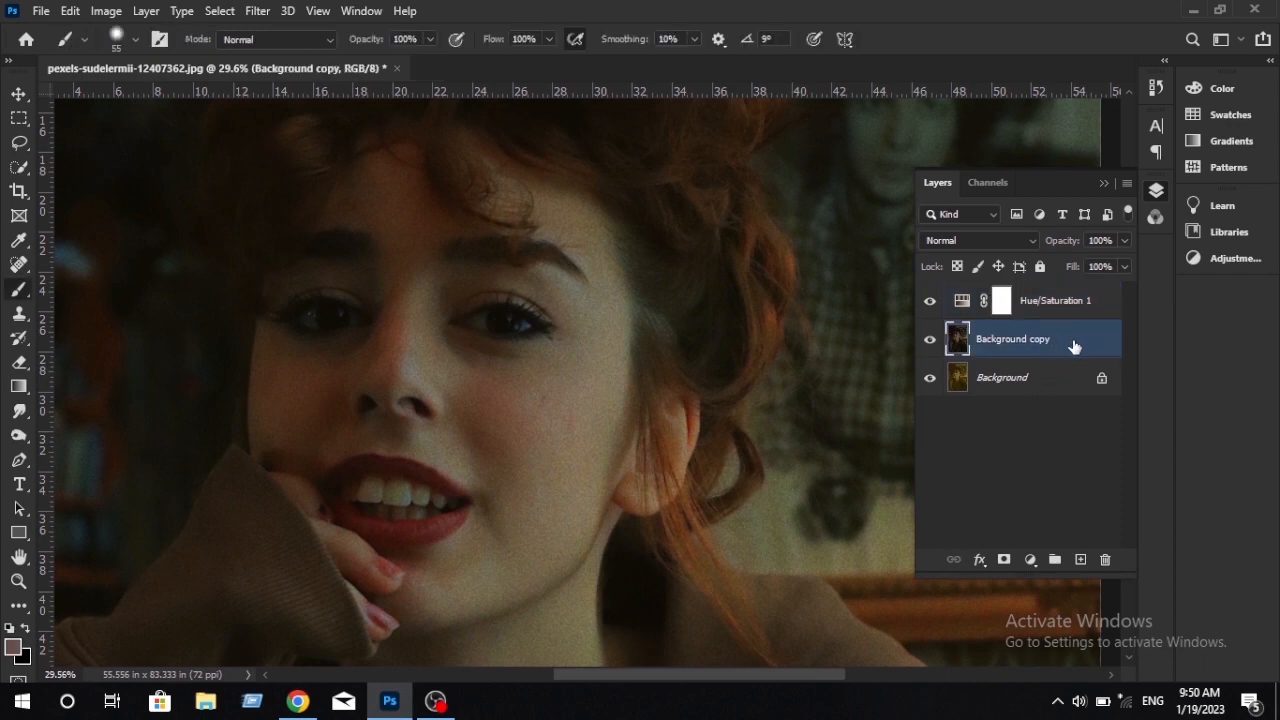
pyautogui.moveTo(666, 446); pyautogui.dragTo(637, 413)
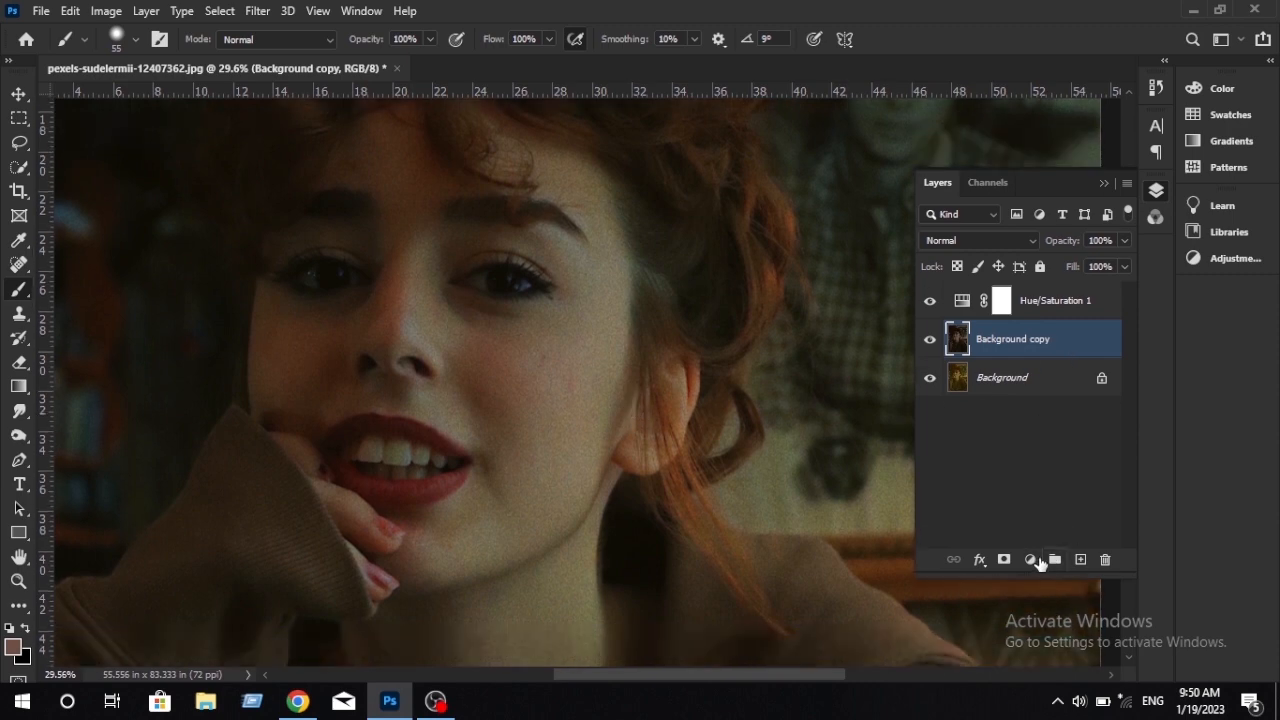
pyautogui.click(1031, 560)
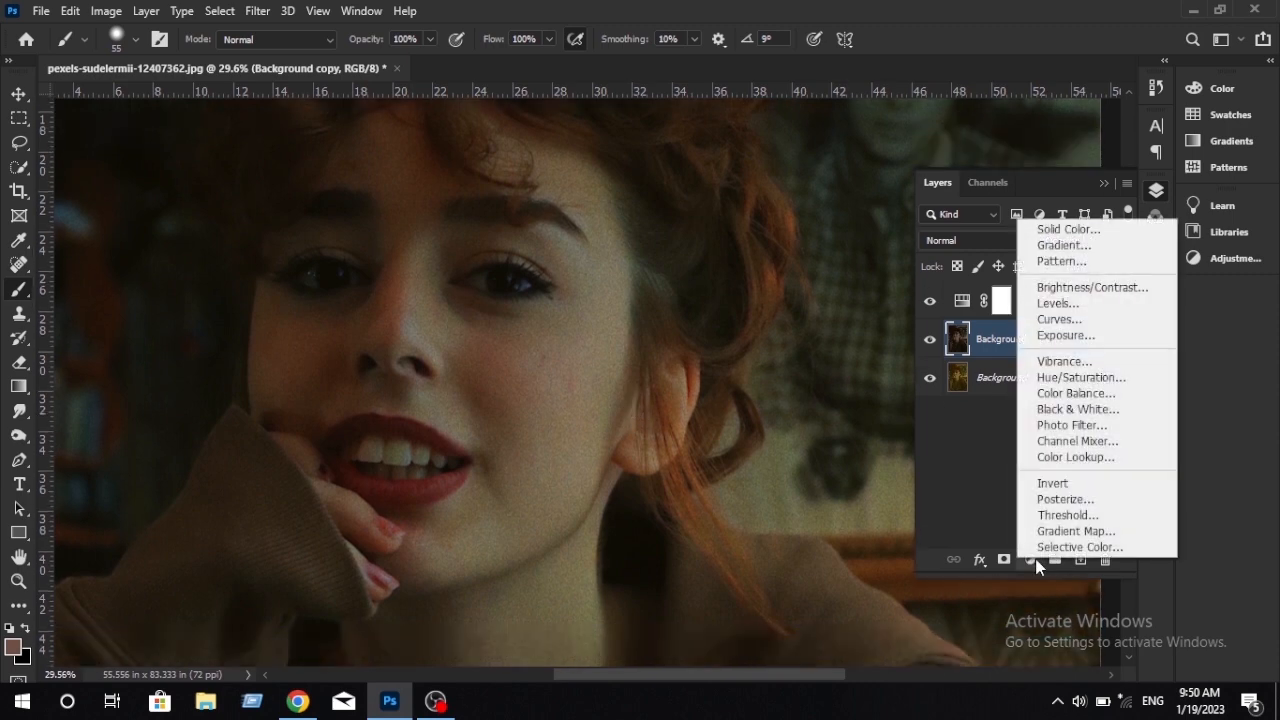
pyautogui.click(1107, 320)
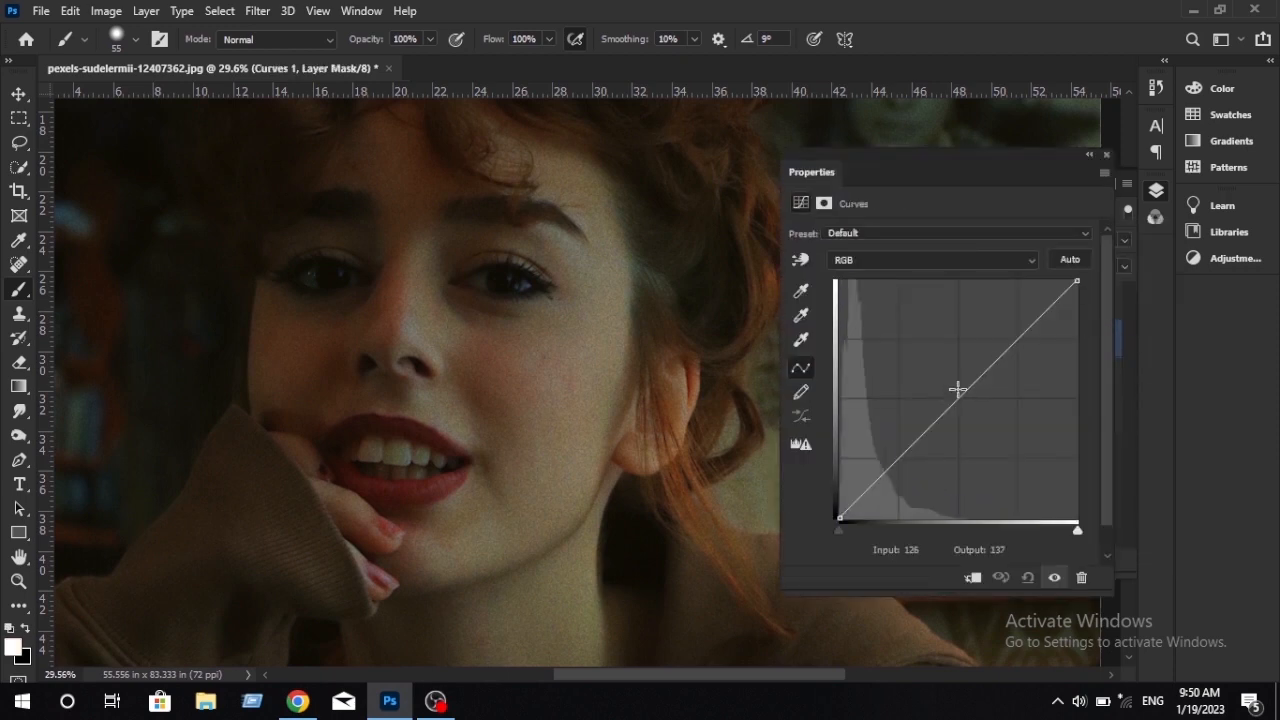
# Step: Brighten the midtones by raising the middle of the RGB curve to input 114, output 149
pyautogui.moveTo(957, 395); pyautogui.dragTo(951, 380)
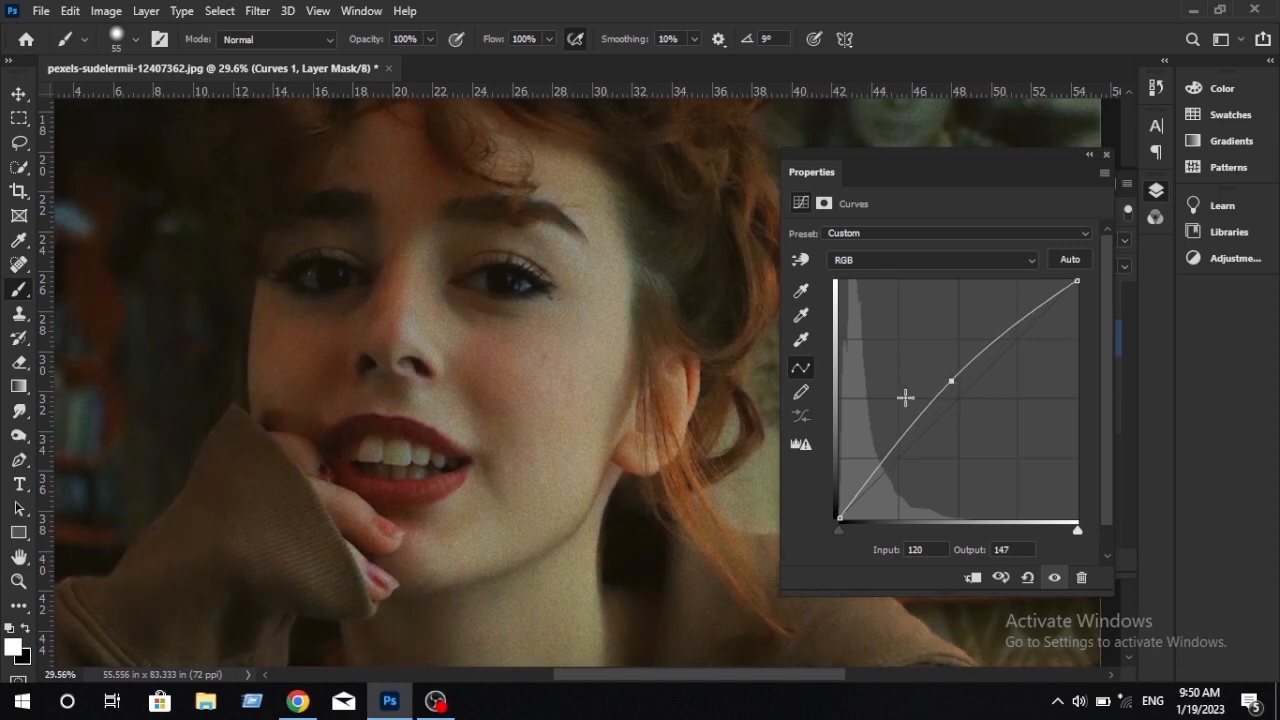
pyautogui.moveTo(598, 432); pyautogui.dragTo(518, 354)
pyautogui.scroll(-4, 518, 354)
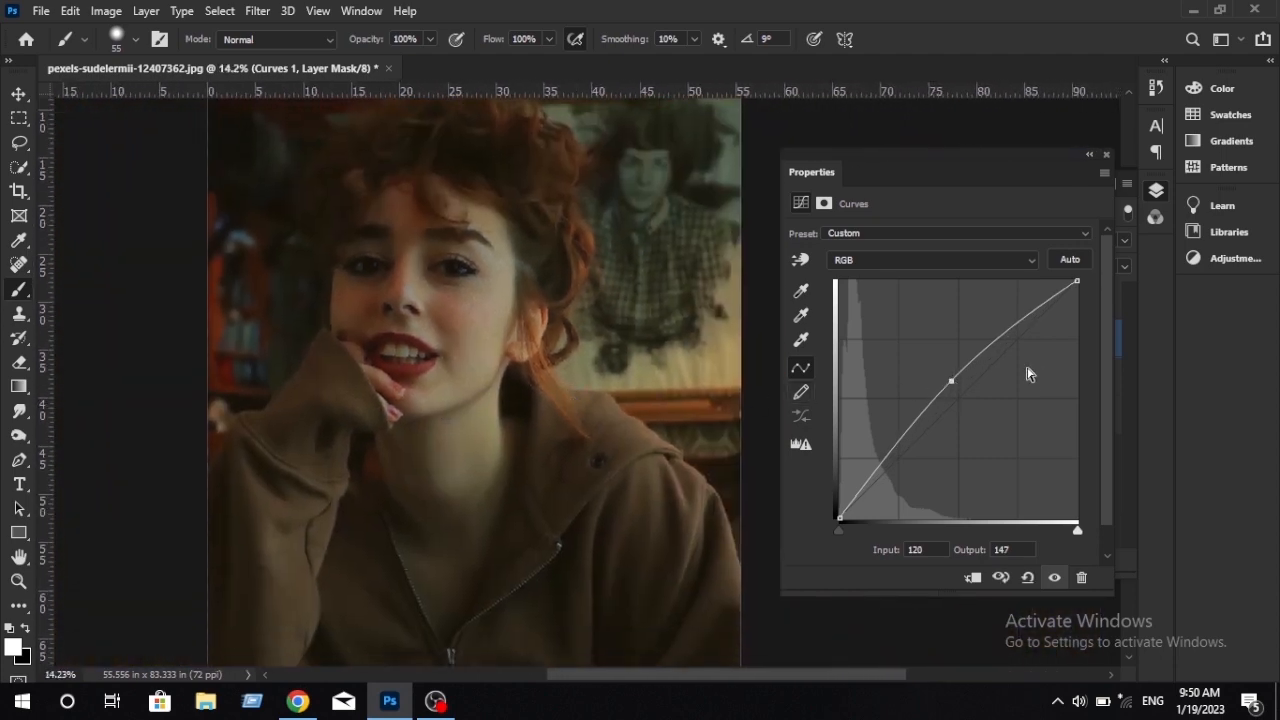
pyautogui.moveTo(952, 379); pyautogui.dragTo(945, 376)
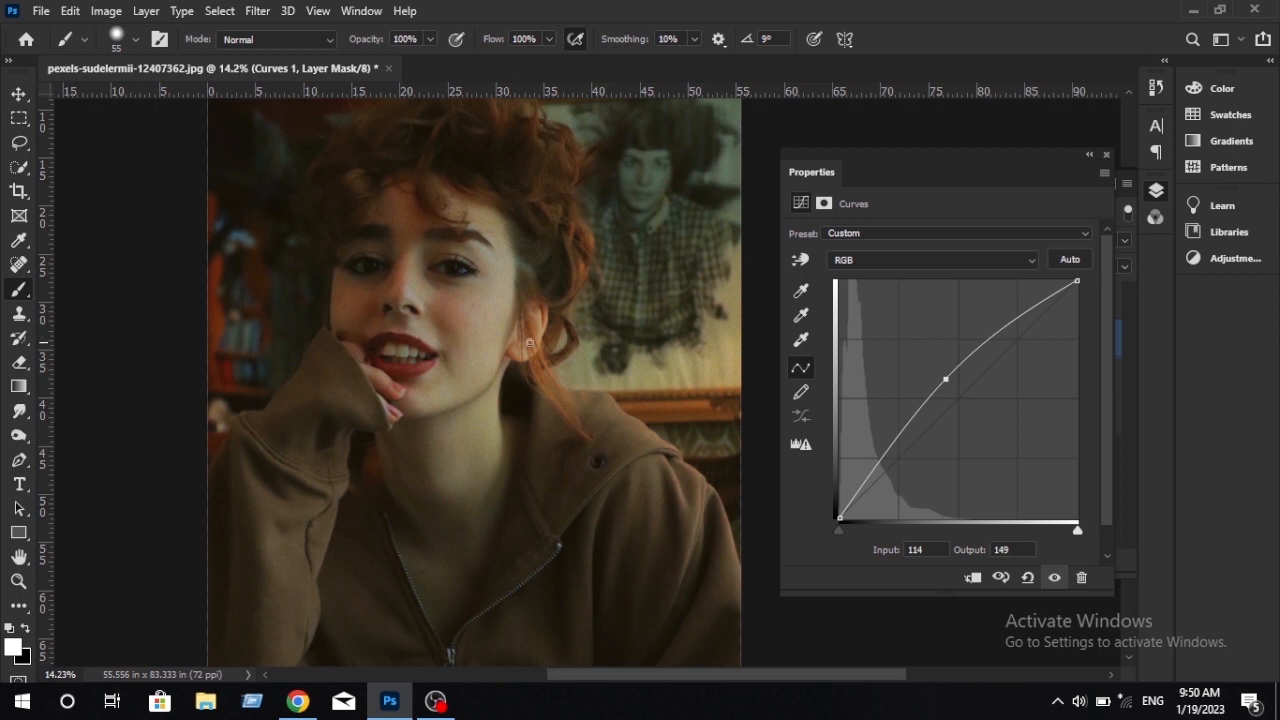
# Step: Lower the RGB curve's white point to output 239 and move its black point to input 4
pyautogui.moveTo(1077, 281); pyautogui.dragTo(1080, 296)
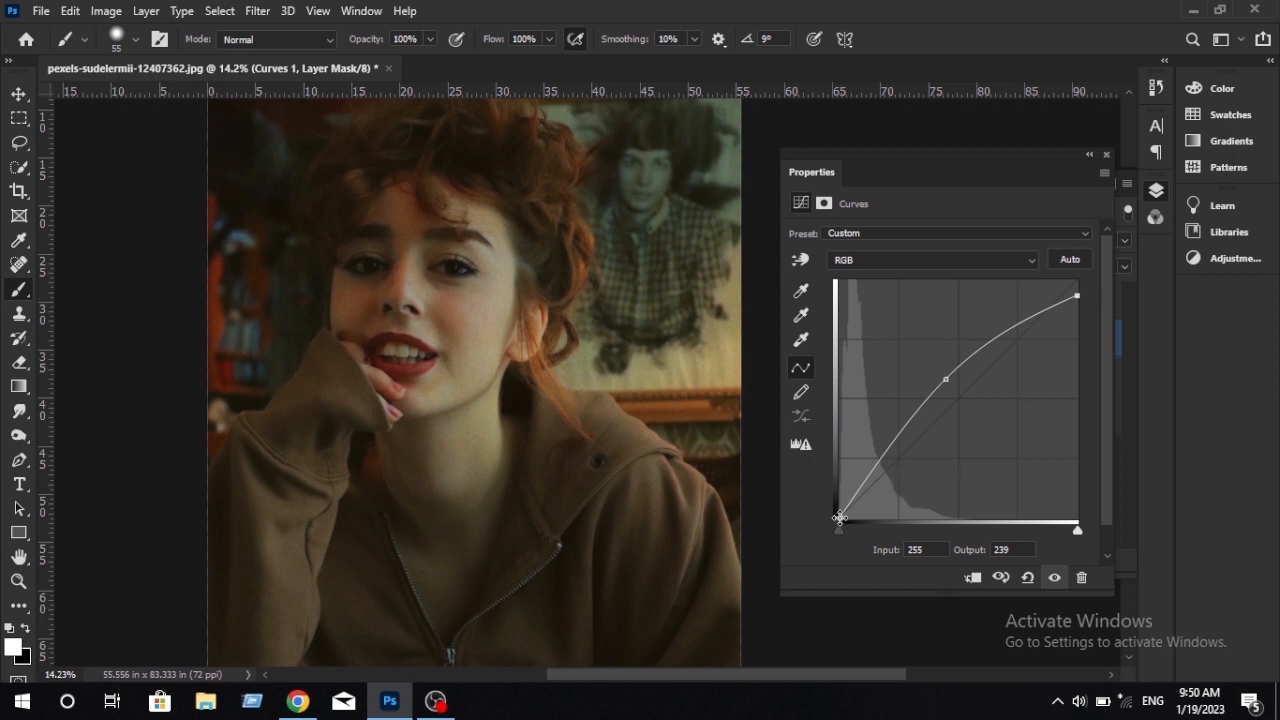
pyautogui.moveTo(838, 526); pyautogui.dragTo(843, 537)
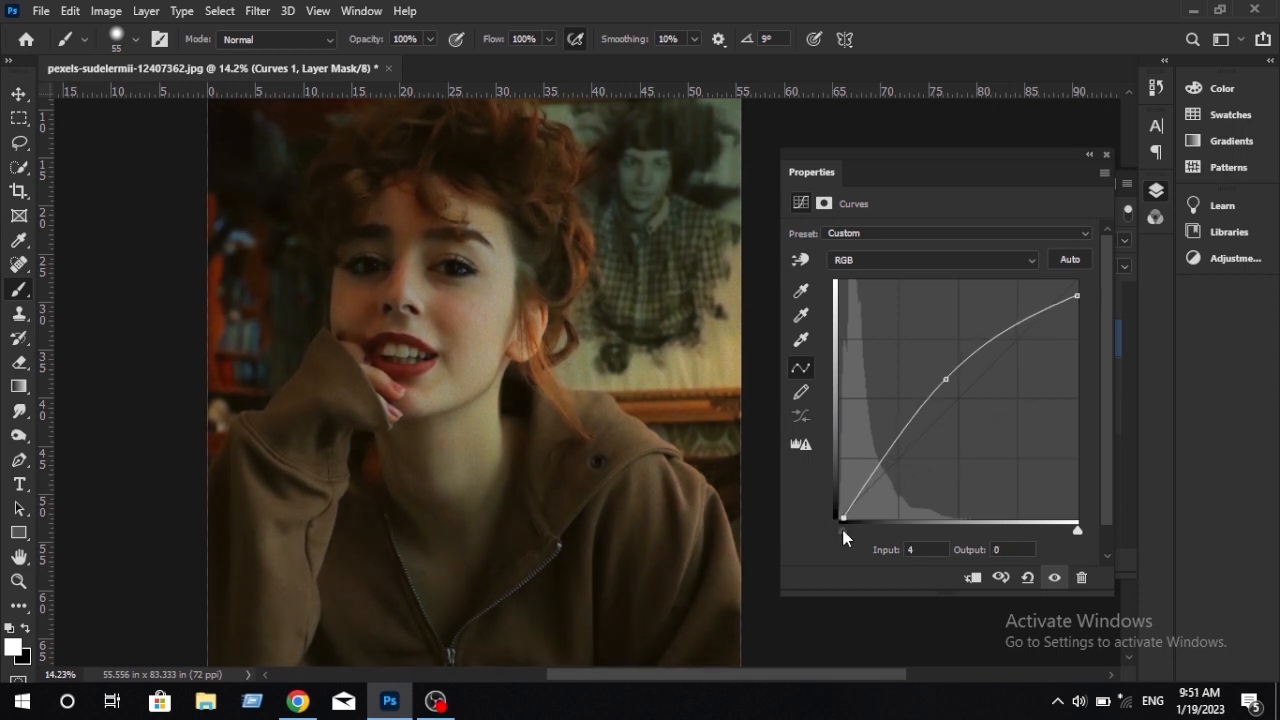
pyautogui.scroll(12, 440, 291)
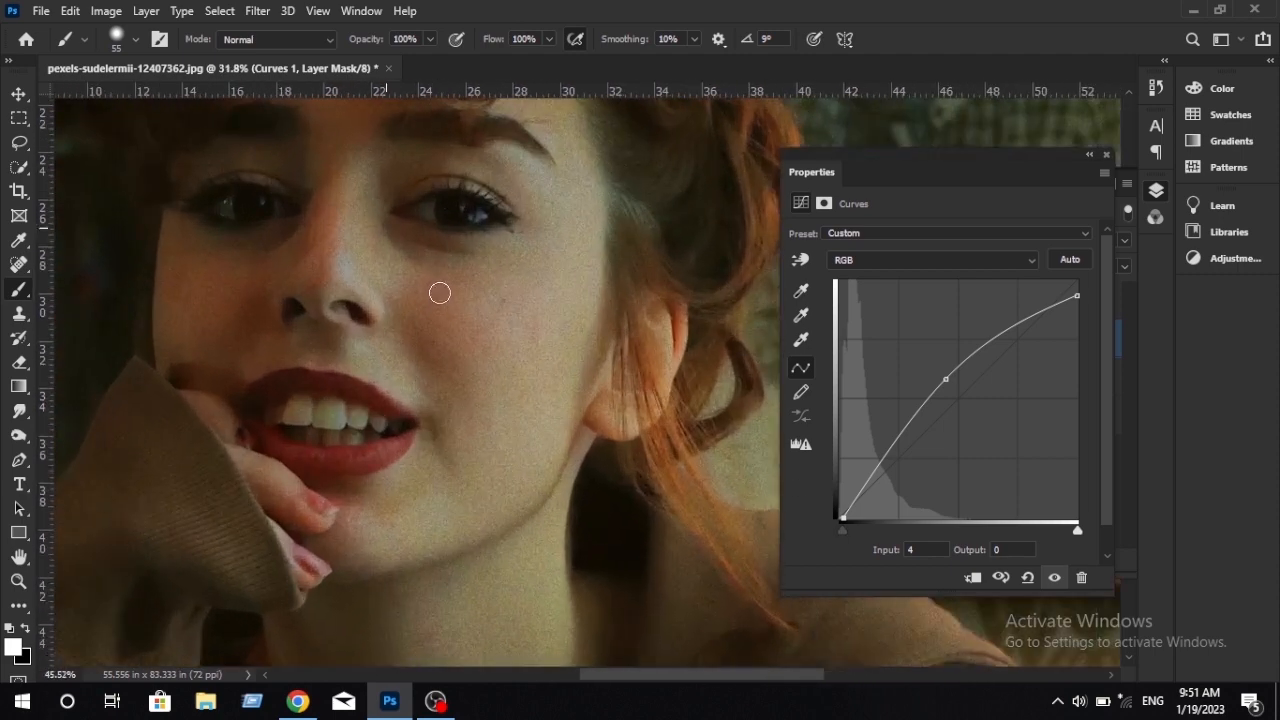
# Step: Close the Curves settings and examine the portrait's skin tones and overall brightness
pyautogui.moveTo(404, 274); pyautogui.dragTo(476, 378)
pyautogui.scroll(-10, 476, 378)
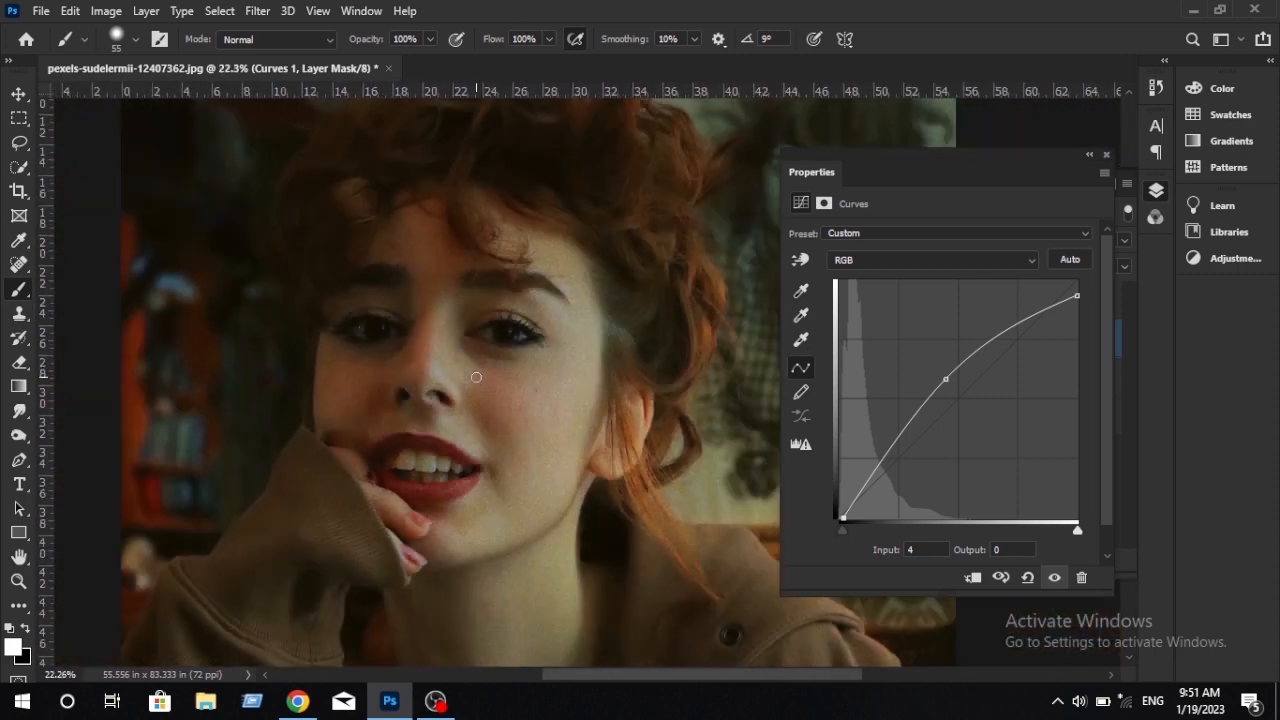
pyautogui.moveTo(497, 431); pyautogui.dragTo(457, 371)
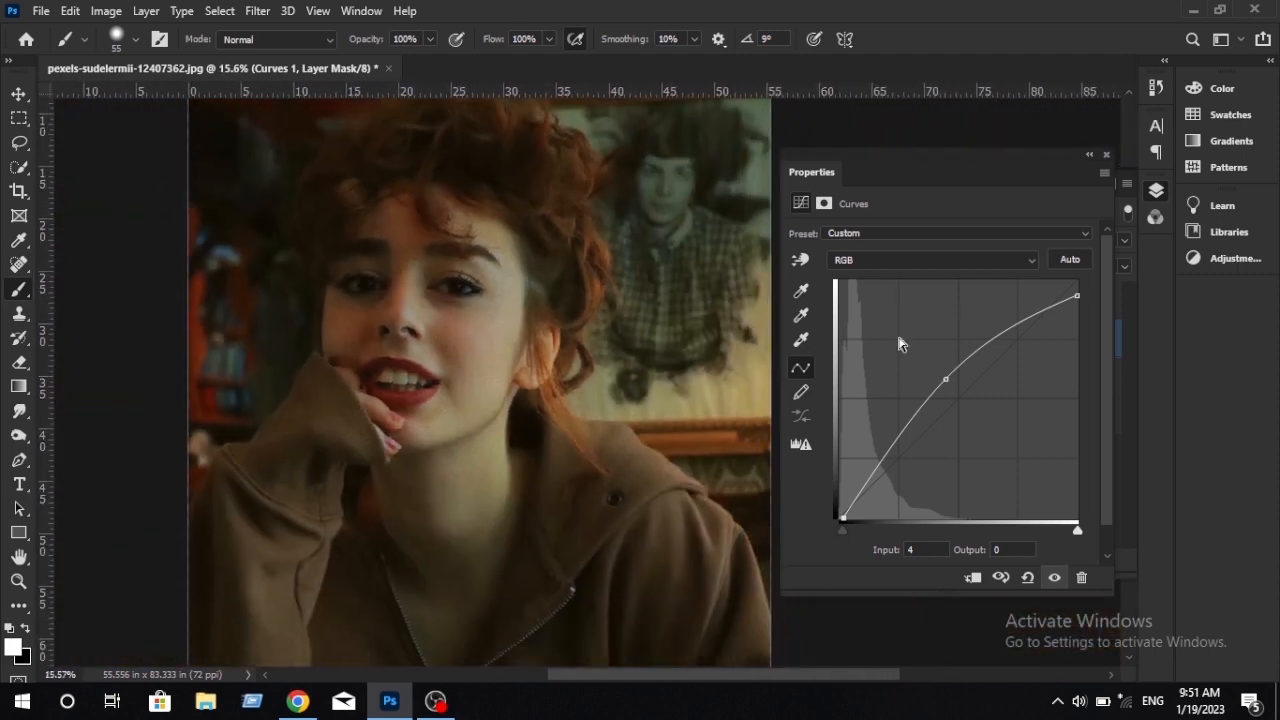
pyautogui.click(1107, 156)
pyautogui.scroll(2, 512, 372)
pyautogui.moveTo(494, 380); pyautogui.dragTo(574, 405)
pyautogui.scroll(-3, 673, 432)
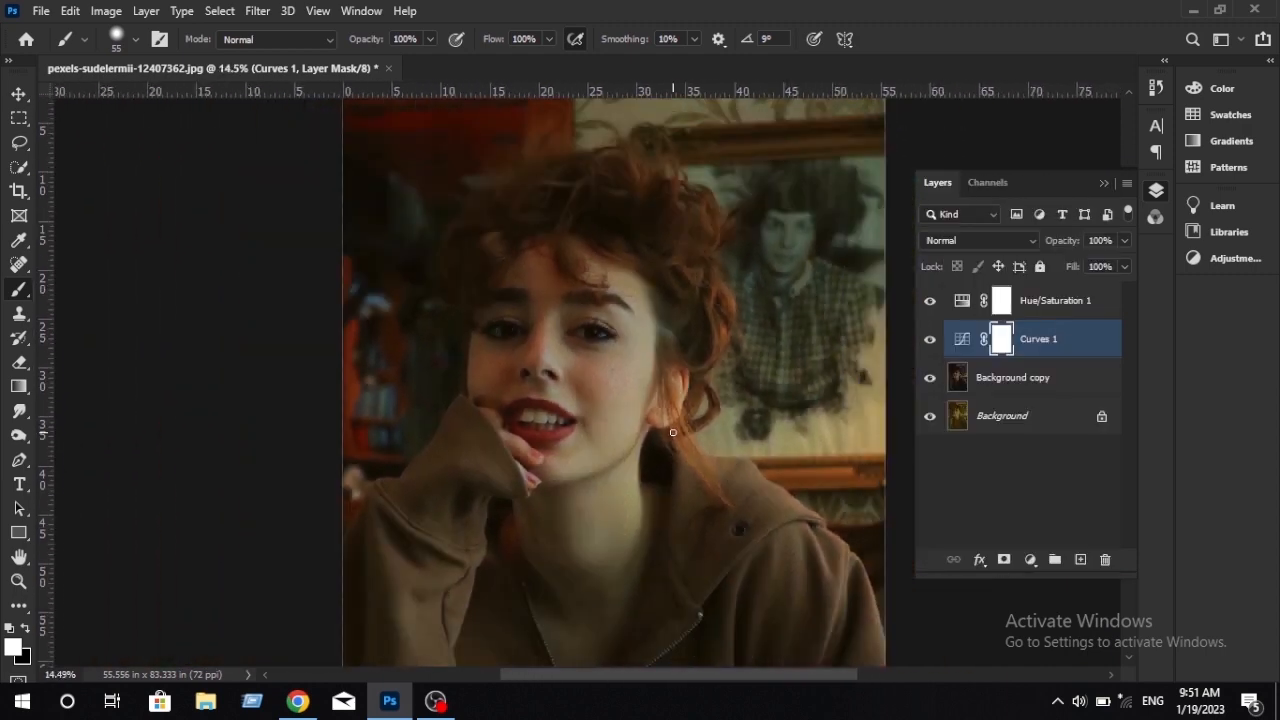
# Step: Reopen the Hue/Saturation adjustment, target the skin's Yellows range, fine-tune its lightness, and close the settings
pyautogui.click(957, 311)
pyautogui.doubleClick(960, 303)
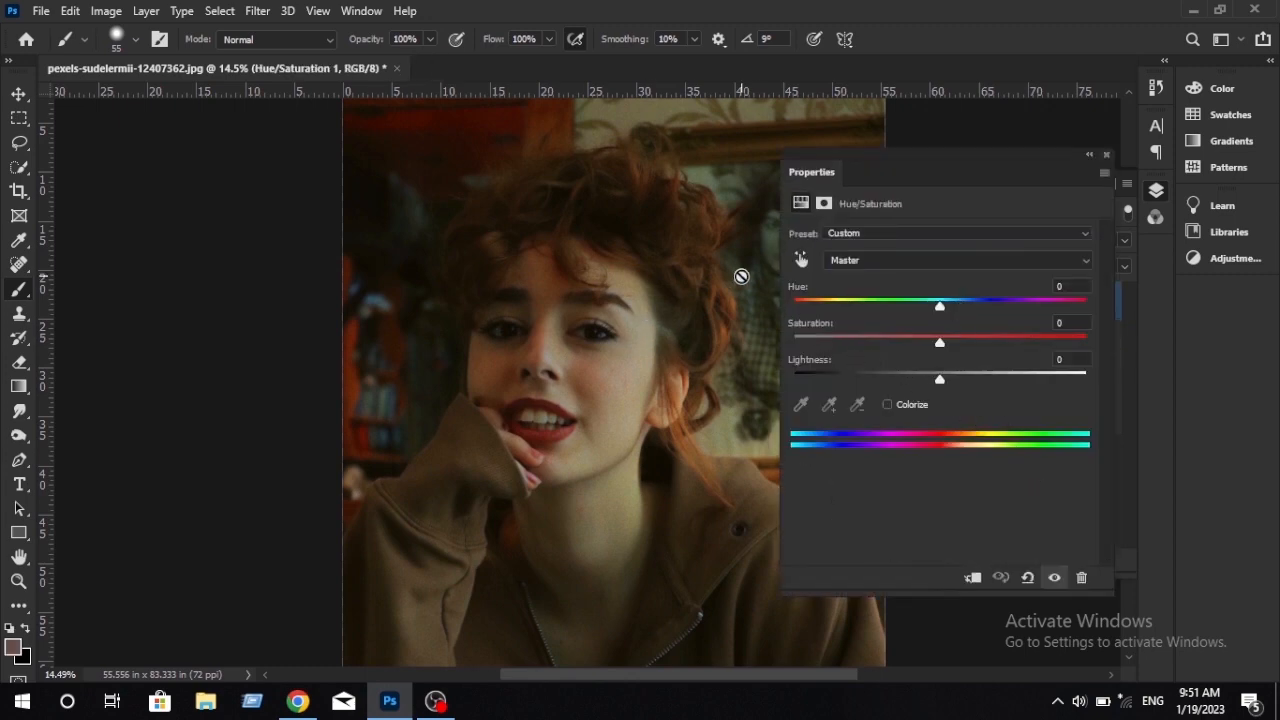
pyautogui.scroll(2, 469, 346)
pyautogui.moveTo(586, 371); pyautogui.dragTo(524, 316)
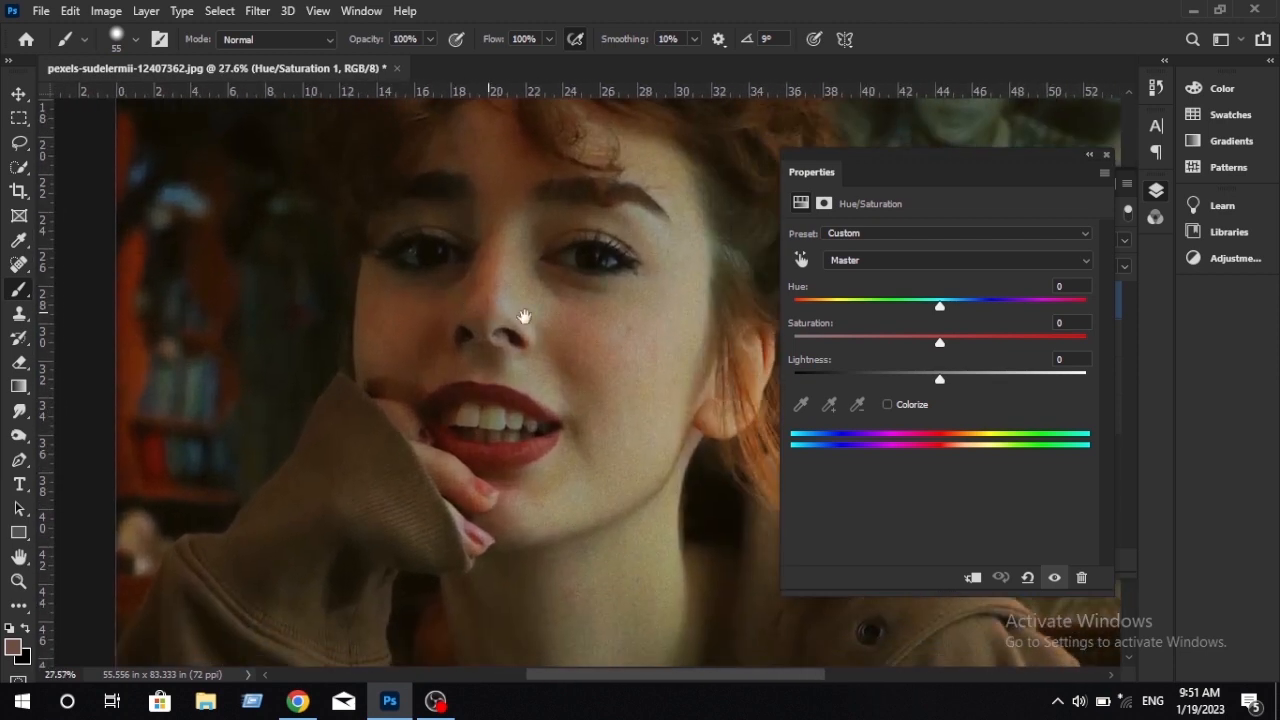
pyautogui.click(801, 259)
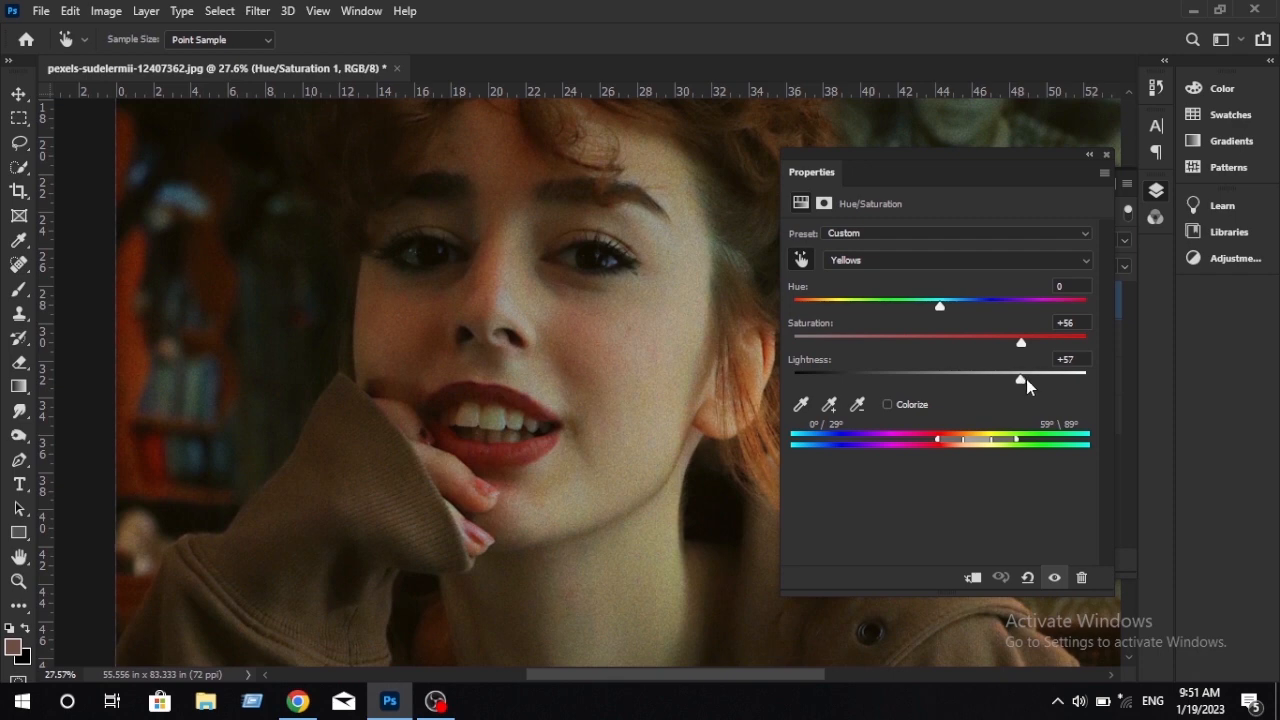
pyautogui.moveTo(1026, 380); pyautogui.dragTo(1031, 345)
pyautogui.click(1106, 156)
# Step: Reopen the Curves adjustment and move the RGB curve's black point to input 7, output 0
pyautogui.moveTo(525, 418); pyautogui.dragTo(505, 373)
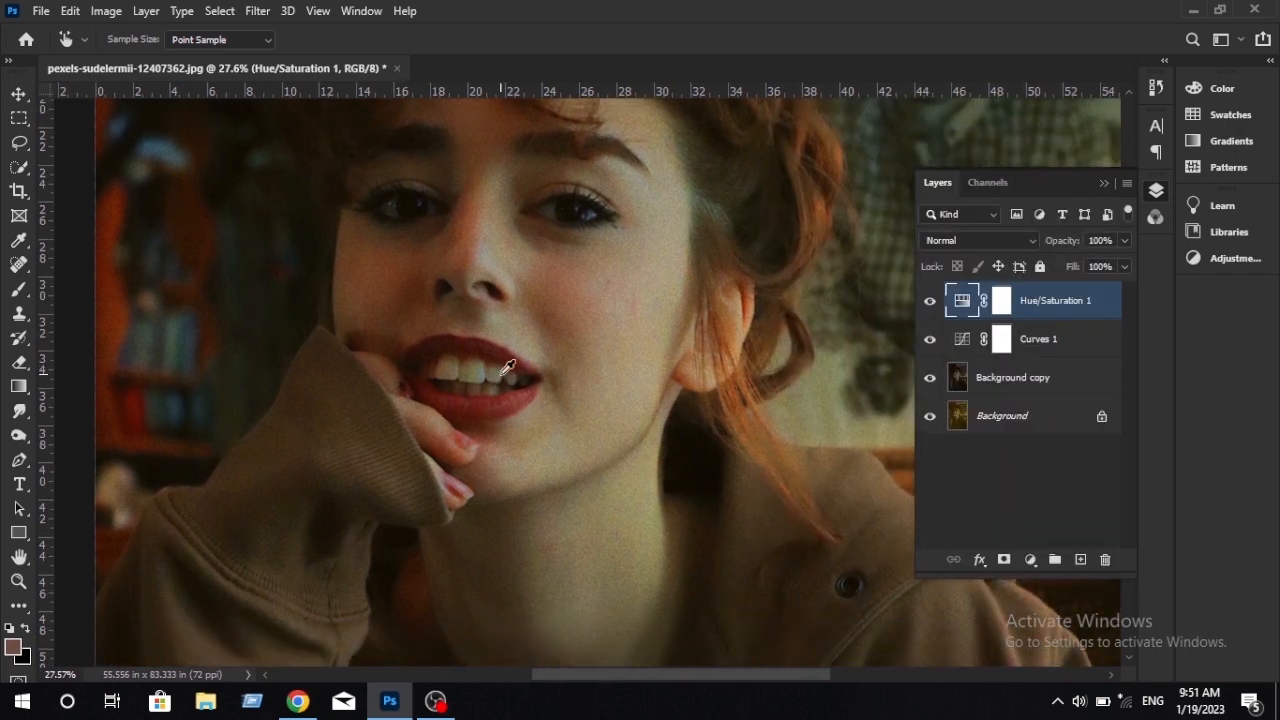
pyautogui.scroll(-7, 508, 373)
pyautogui.moveTo(604, 436); pyautogui.dragTo(575, 463)
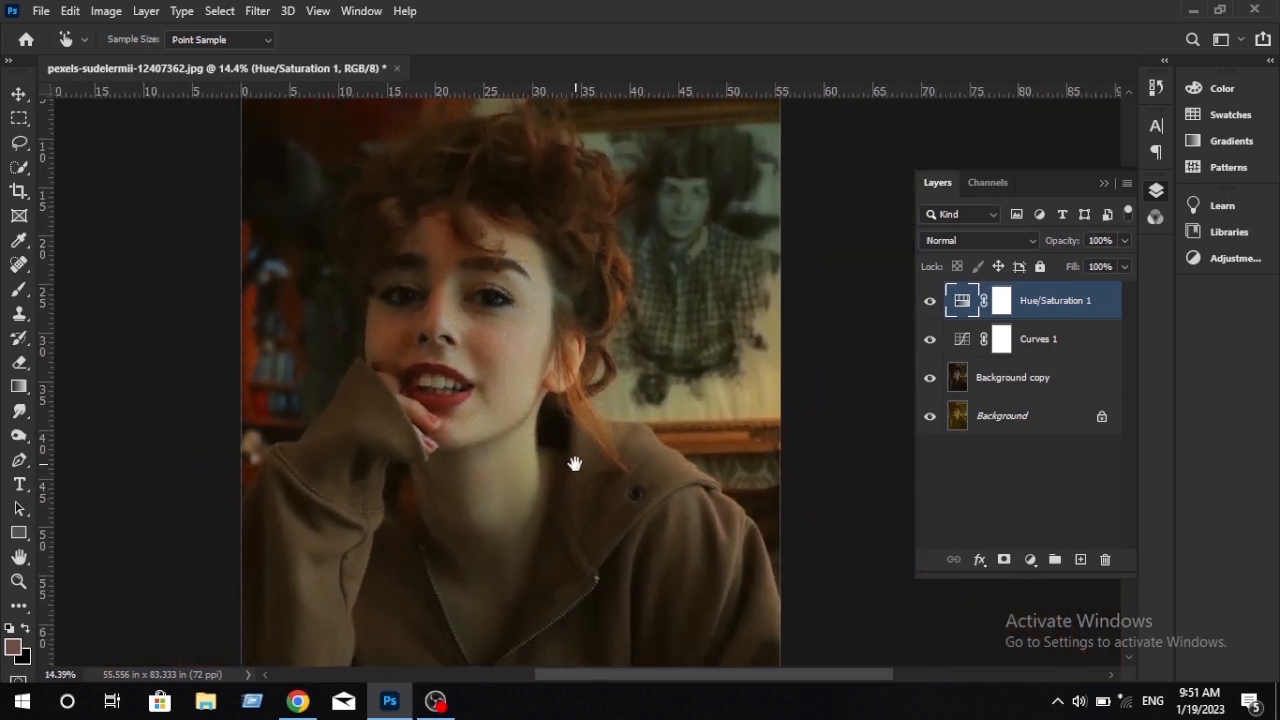
pyautogui.press('b')
pyautogui.click(998, 340)
pyautogui.click(963, 350)
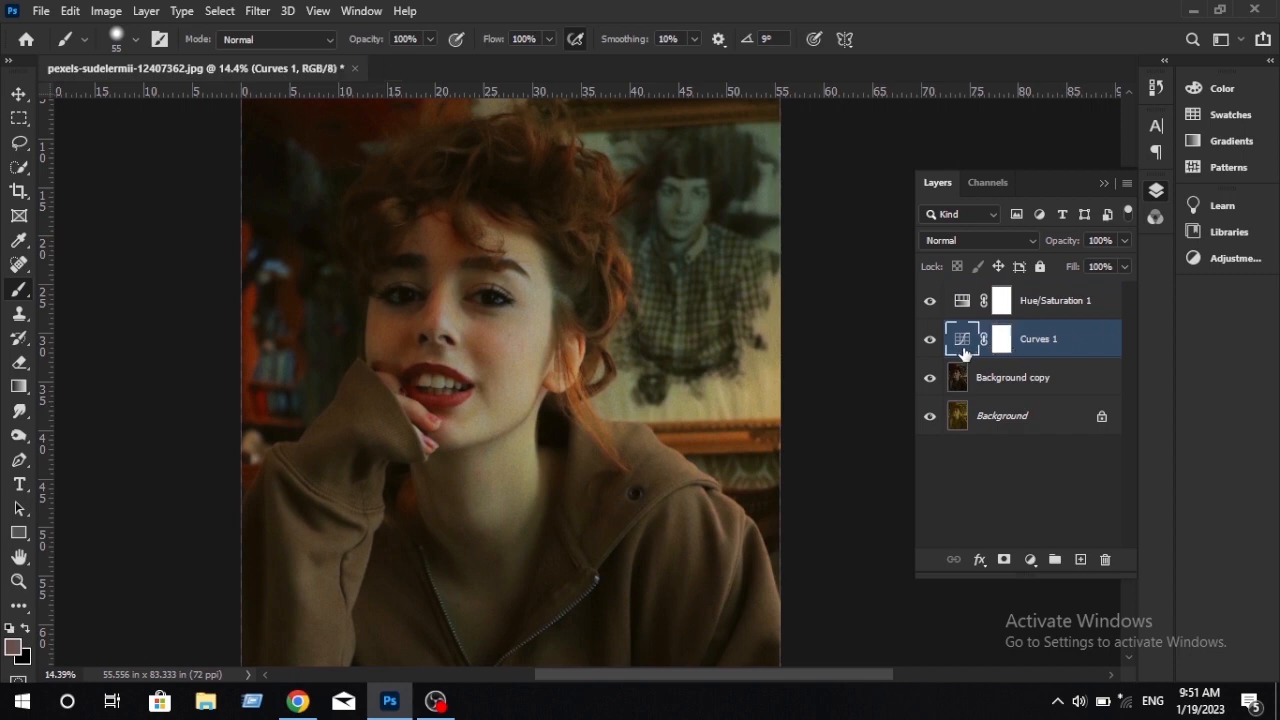
pyautogui.click(963, 350)
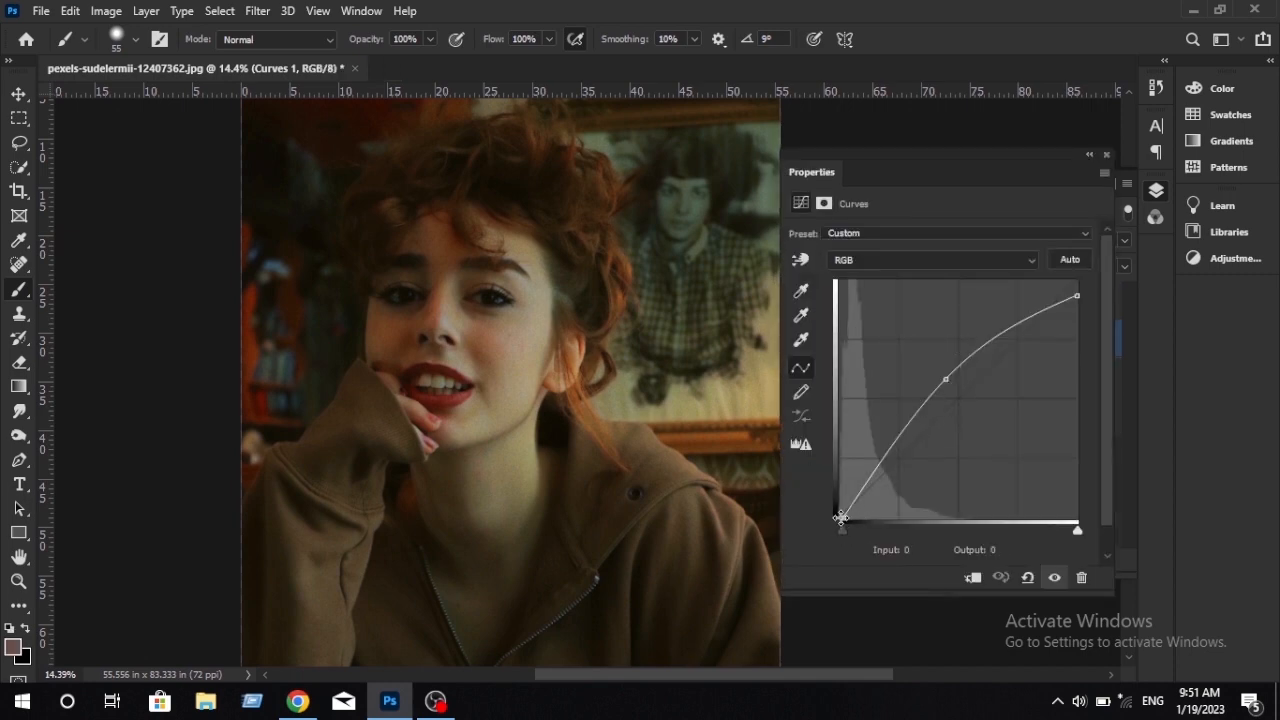
pyautogui.moveTo(842, 517); pyautogui.dragTo(845, 517)
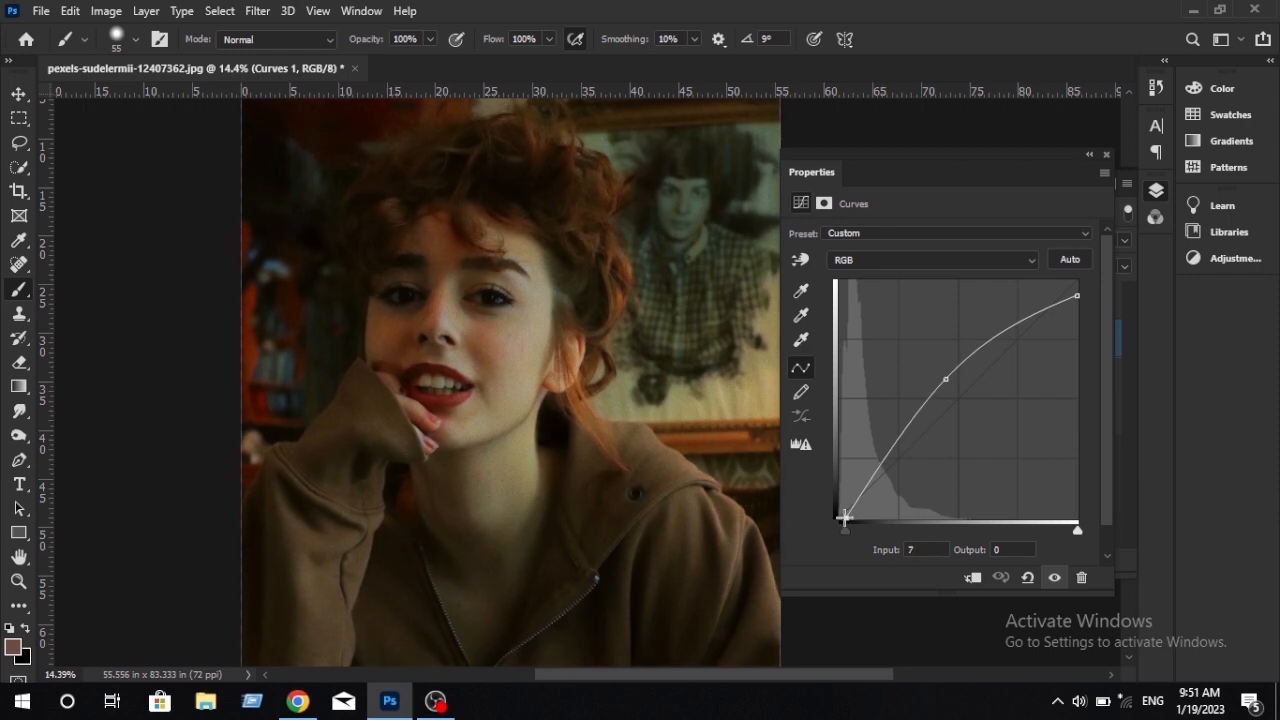
# Step: Move the RGB curve's white point to input 206, output 255 and its middle point to input 109, output 151
pyautogui.moveTo(1077, 295); pyautogui.dragTo(1031, 281)
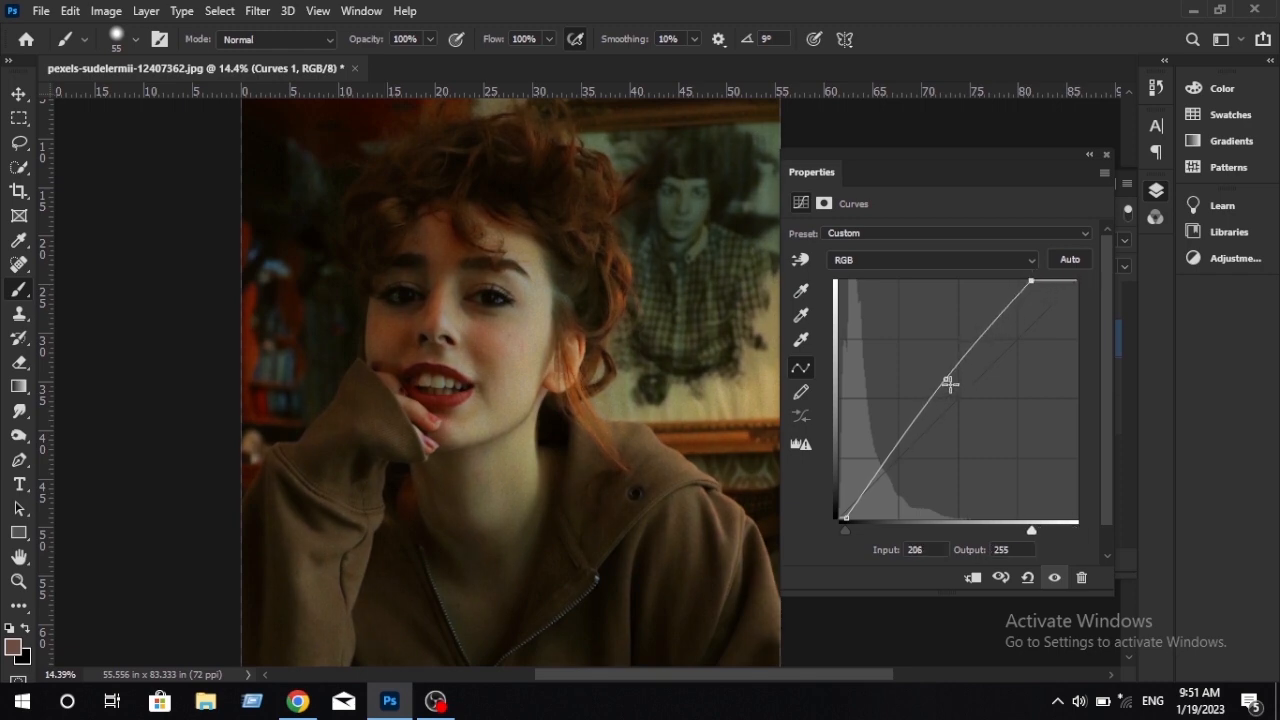
pyautogui.moveTo(946, 377); pyautogui.dragTo(942, 378)
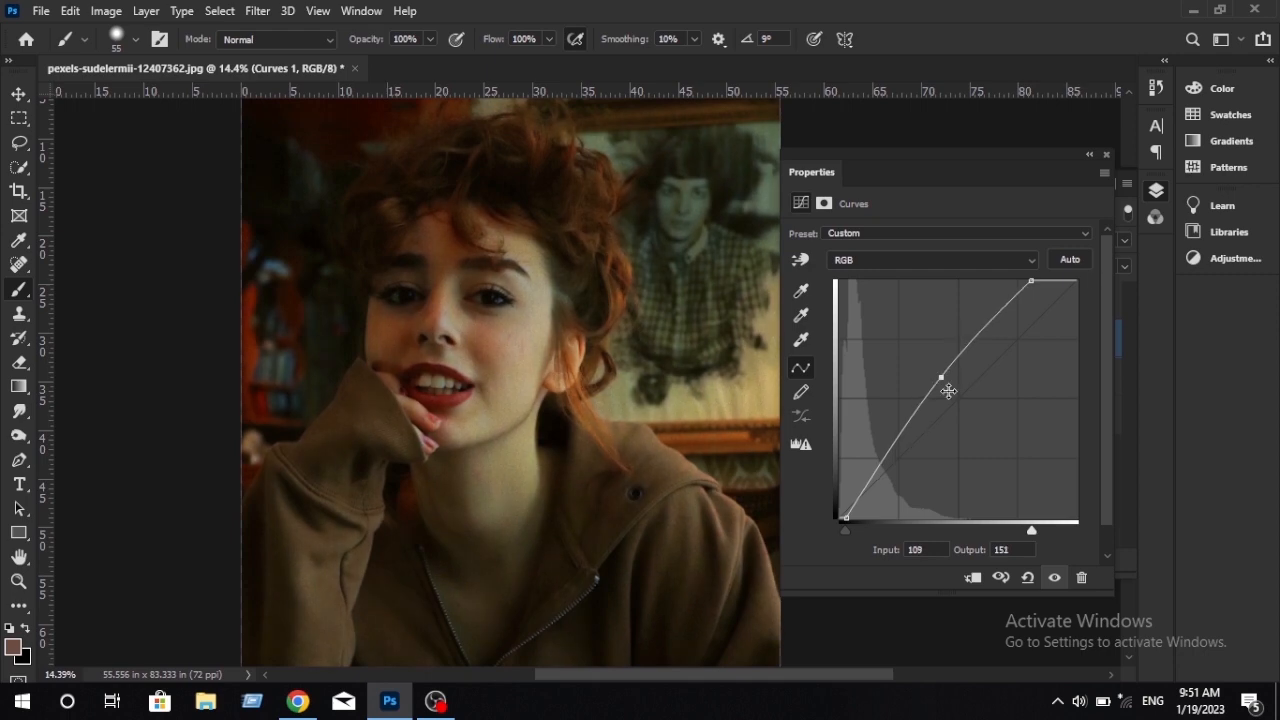
pyautogui.click(1107, 155)
# Step: Open the Camera Raw Filter on the Background copy layer
pyautogui.scroll(-2, 506, 410)
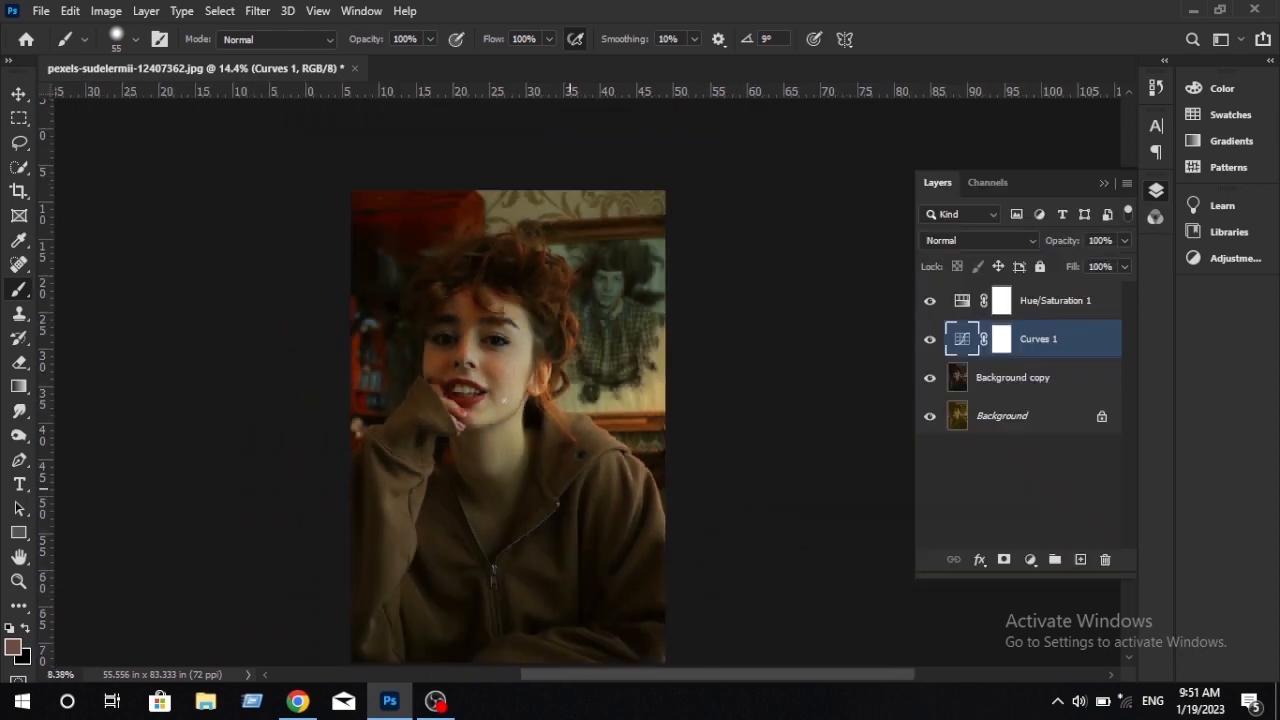
pyautogui.scroll(5, 506, 410)
pyautogui.scroll(3, 503, 400)
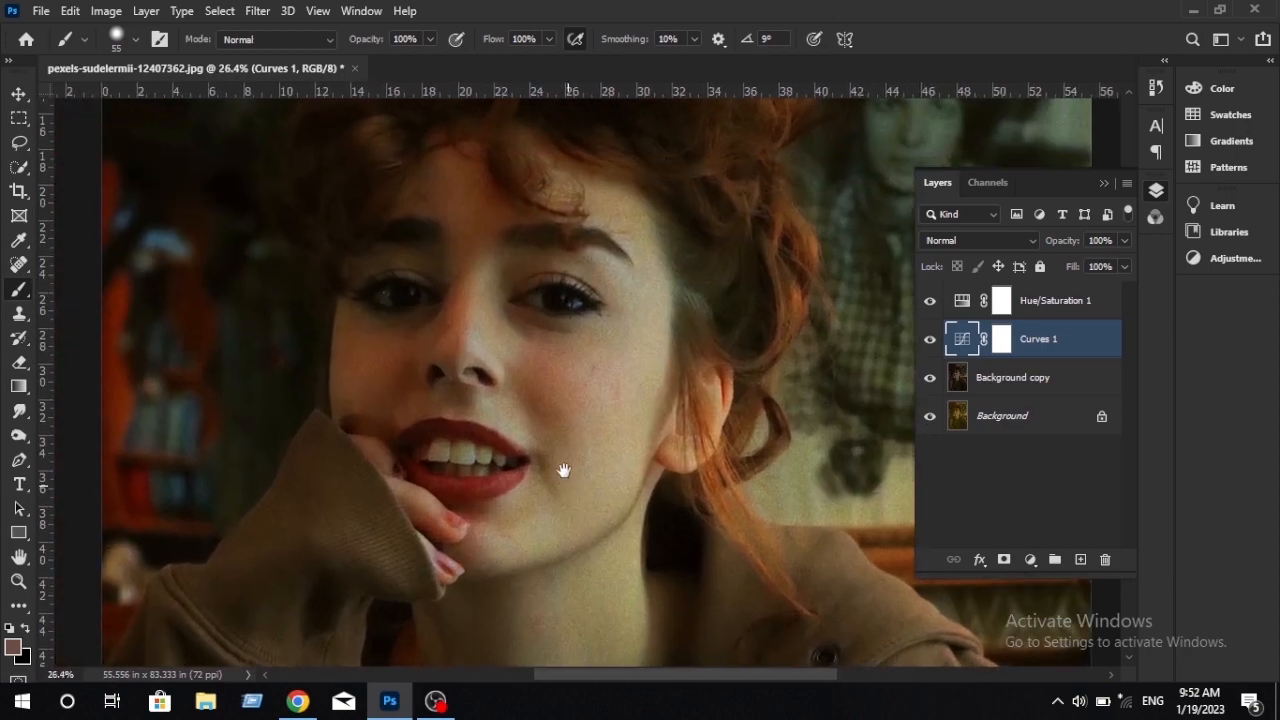
pyautogui.scroll(4, 557, 453)
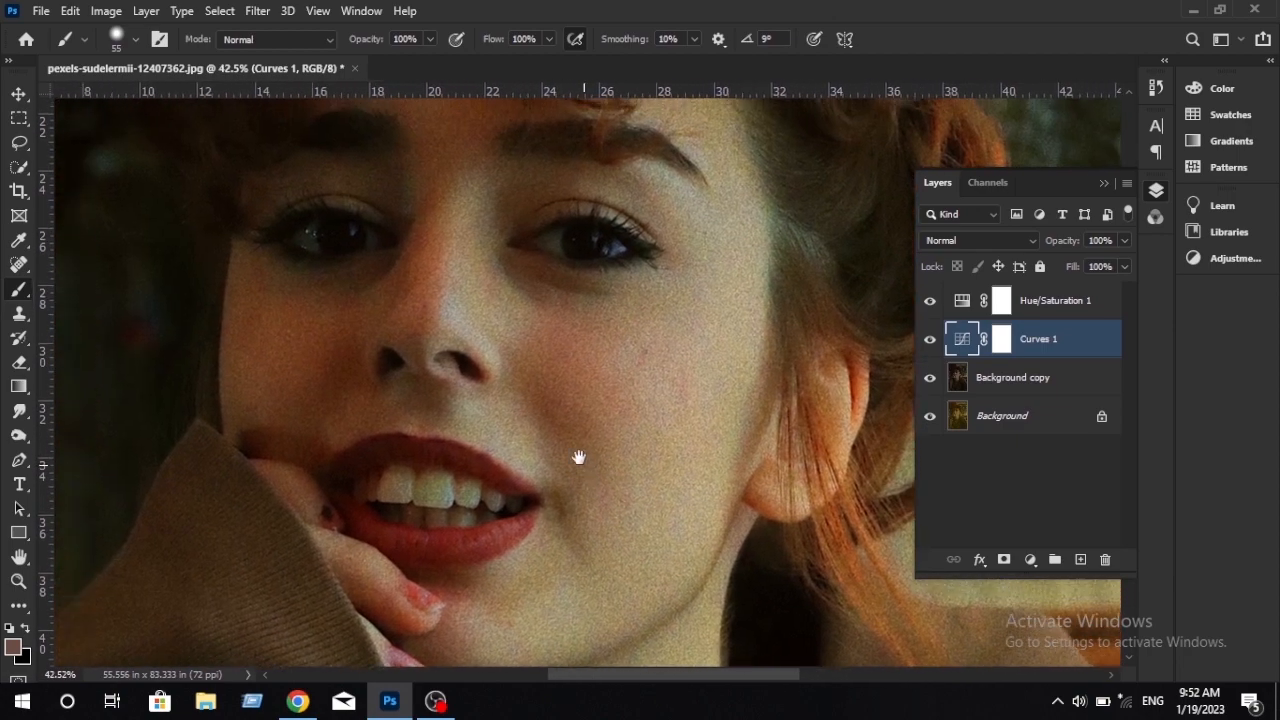
pyautogui.moveTo(578, 457); pyautogui.dragTo(566, 441)
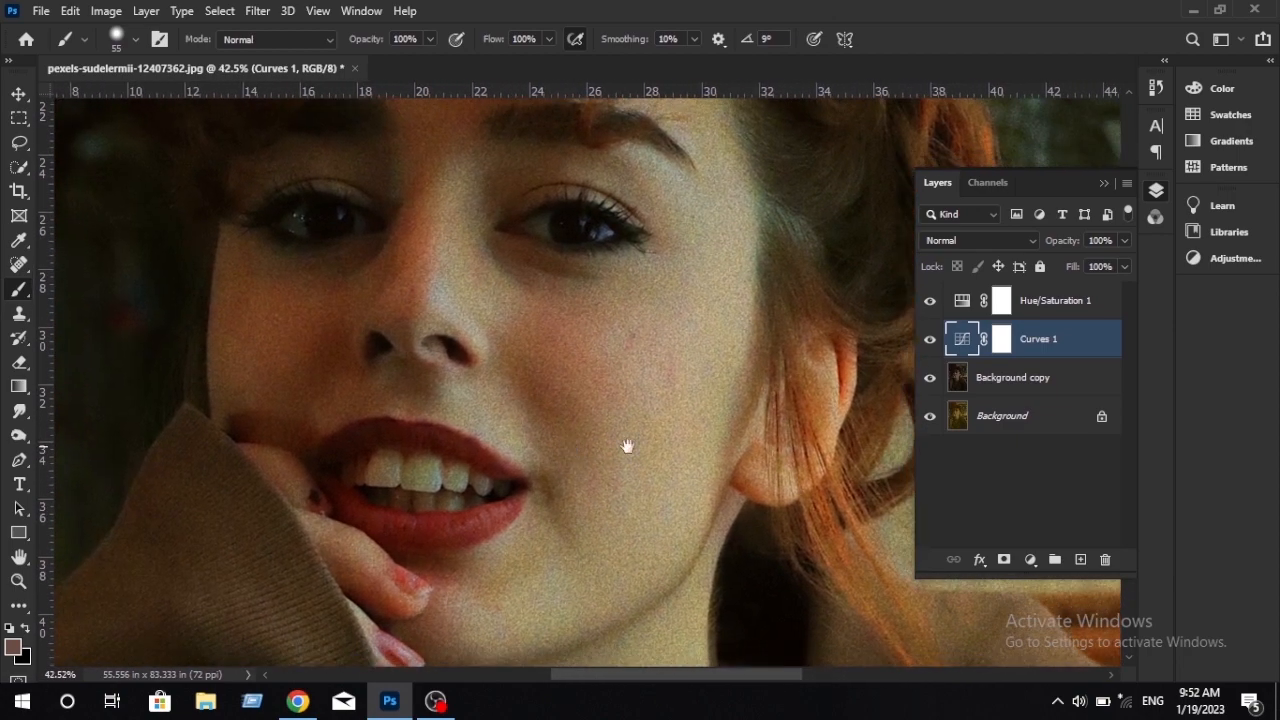
pyautogui.click(1079, 306)
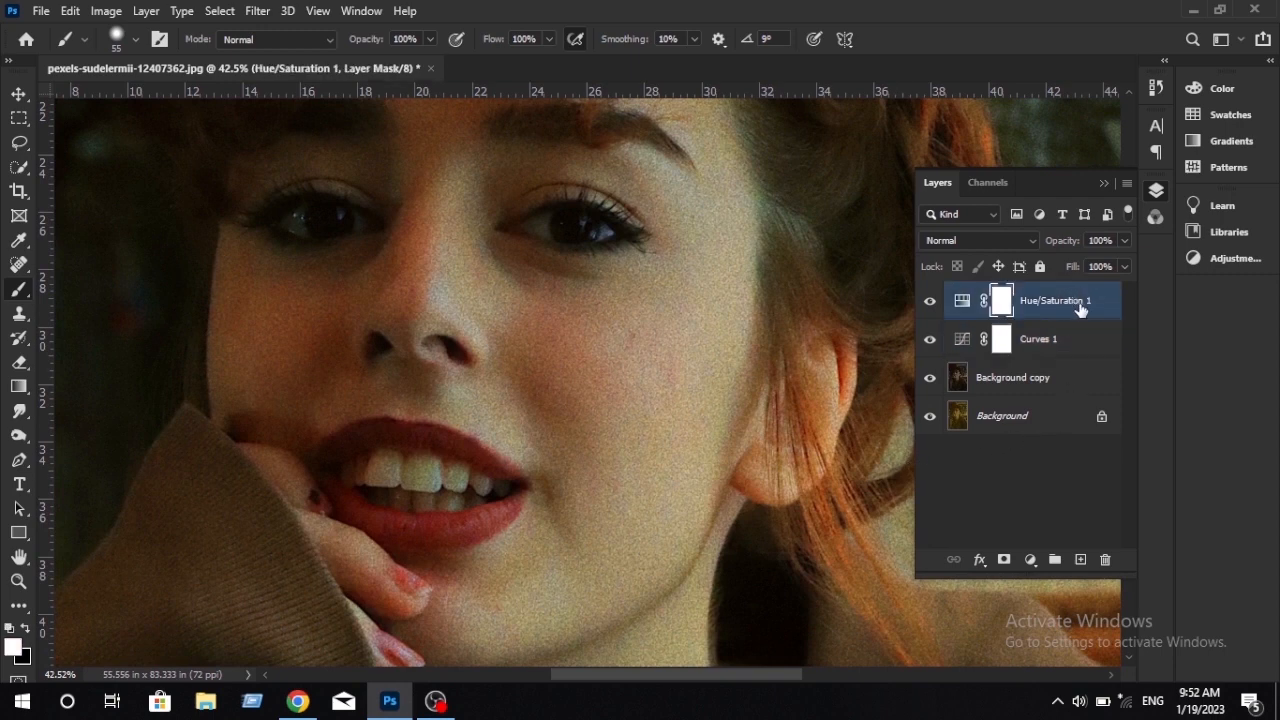
pyautogui.keyDown('shift'); pyautogui.click(1058, 390); pyautogui.keyUp('shift')
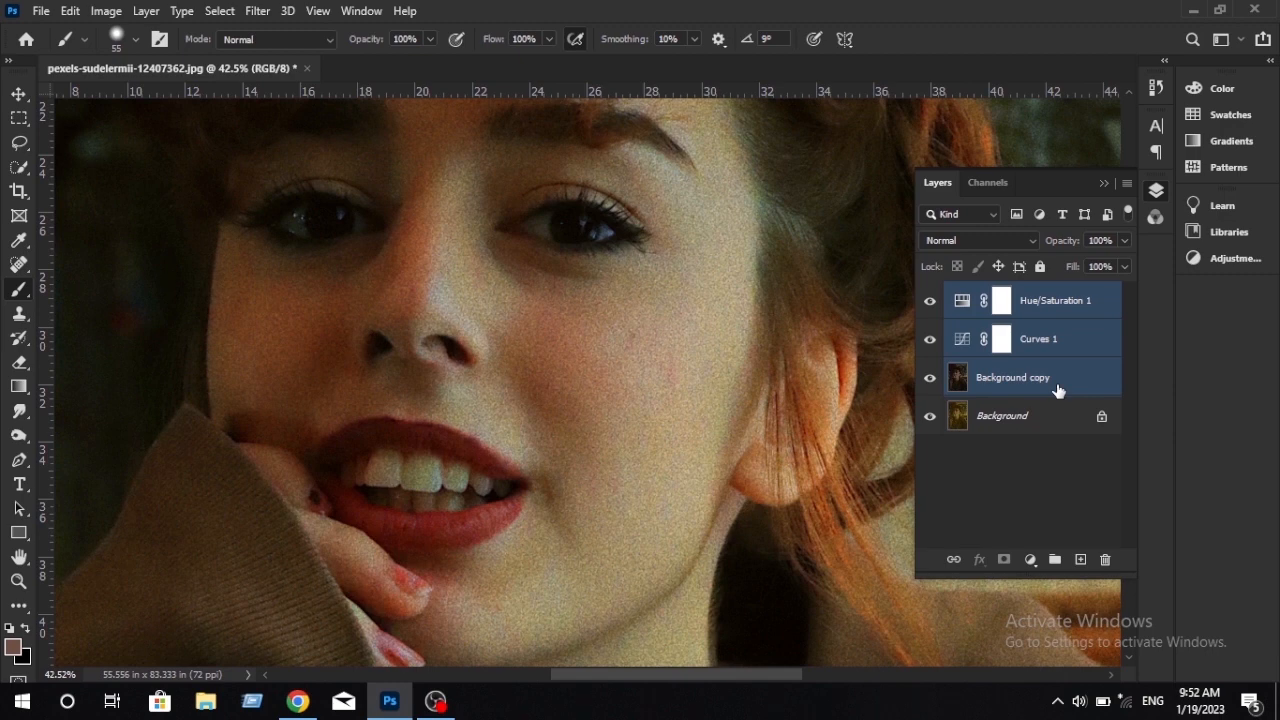
pyautogui.click(1058, 390)
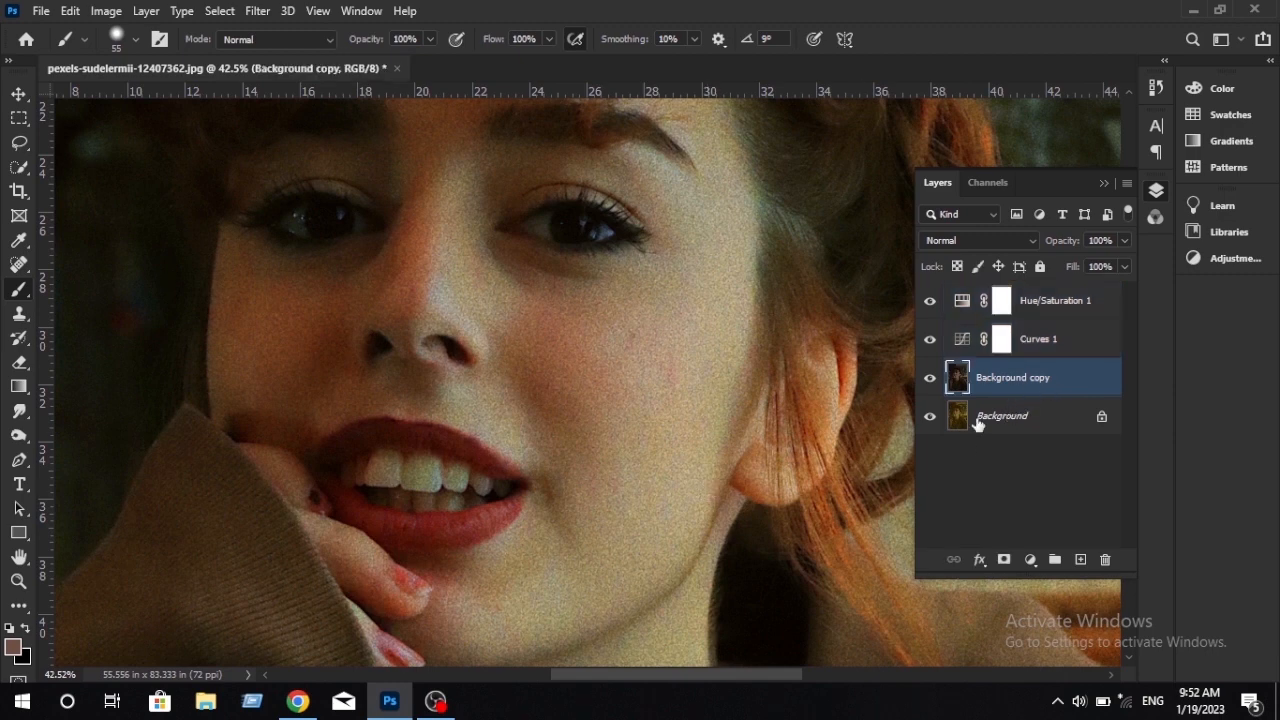
pyautogui.click(256, 14)
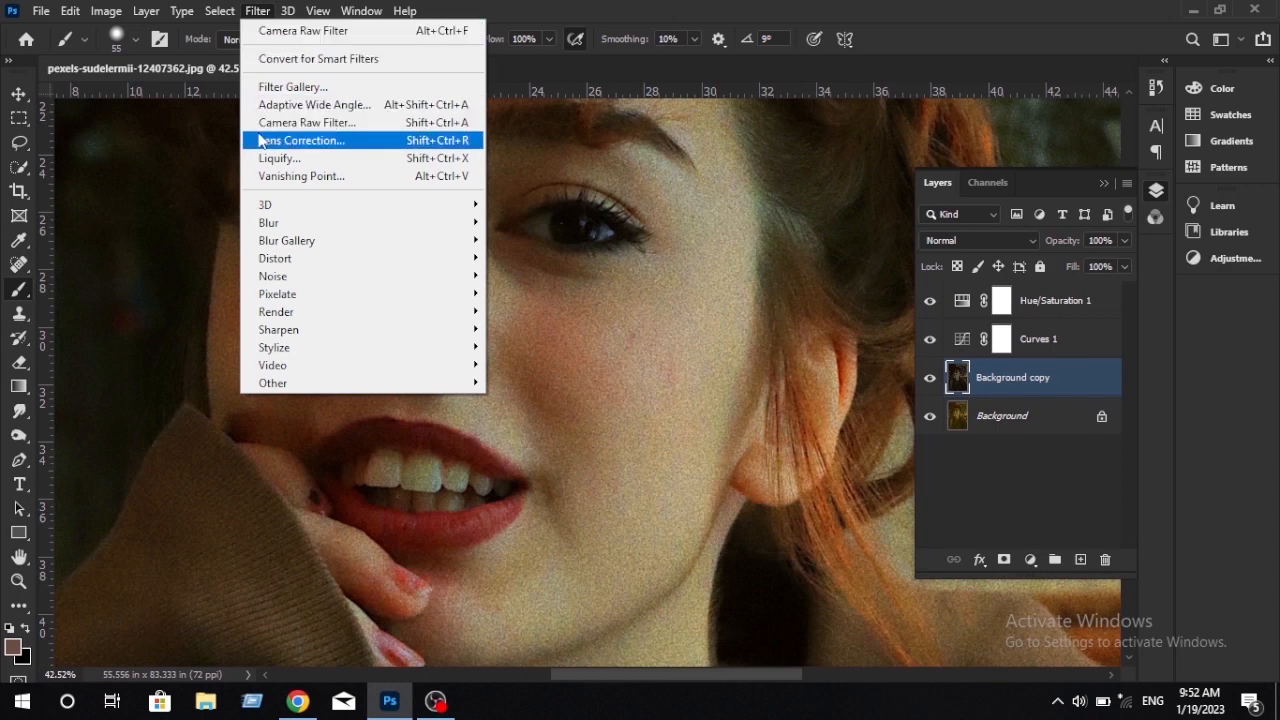
pyautogui.click(405, 123)
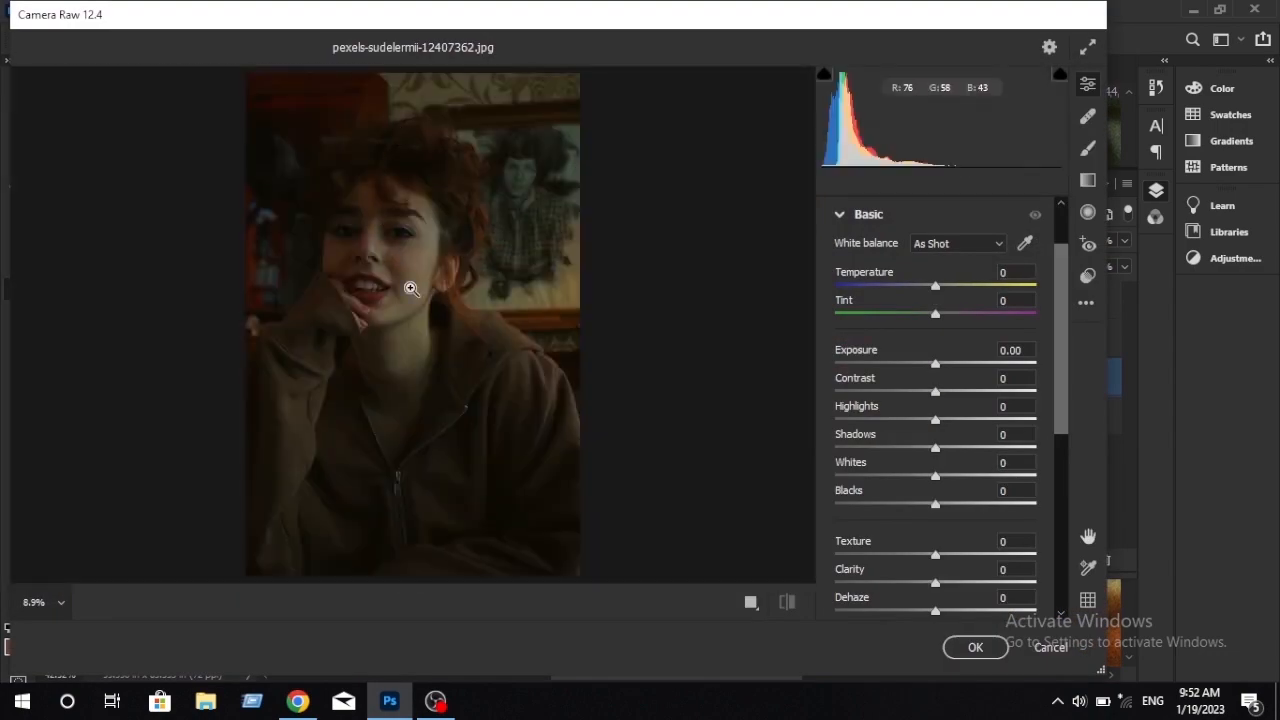
# Step: Raise the exposure to +0.10 while checking the cheek's skin texture at 100% magnification
pyautogui.click(425, 276)
pyautogui.moveTo(306, 257); pyautogui.dragTo(498, 289)
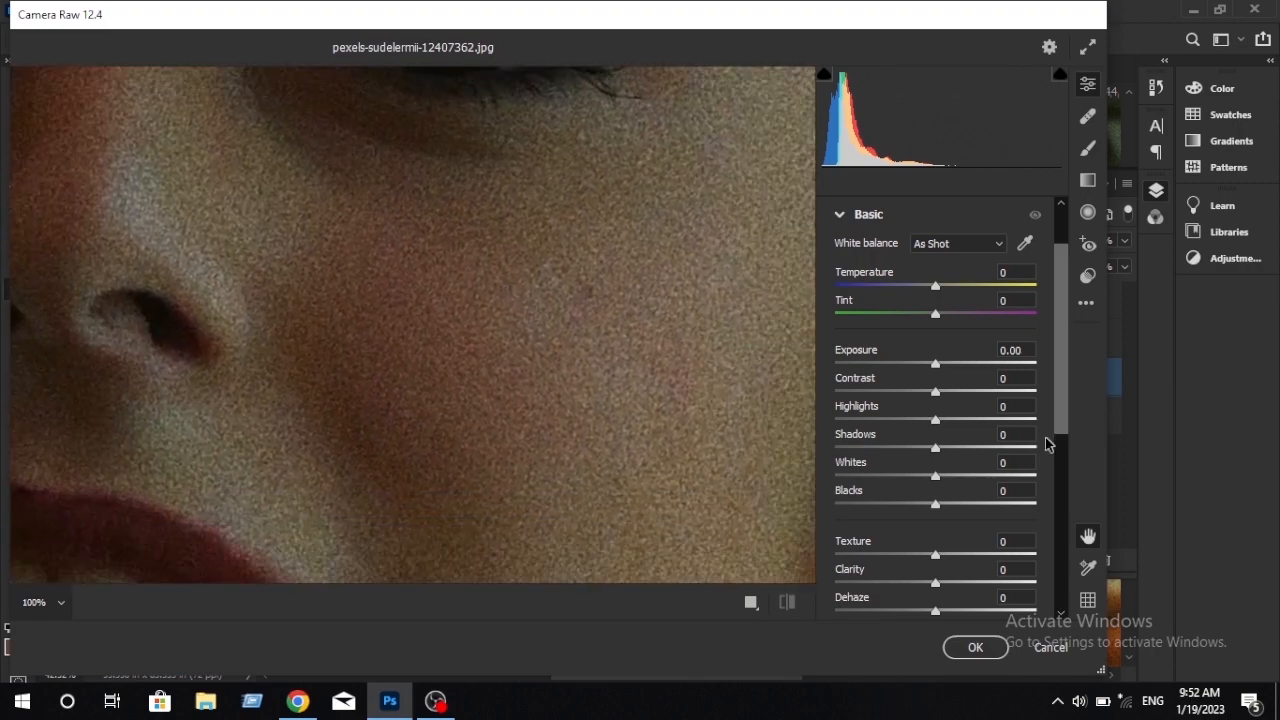
pyautogui.click(938, 372)
pyautogui.moveTo(938, 372); pyautogui.dragTo(943, 367)
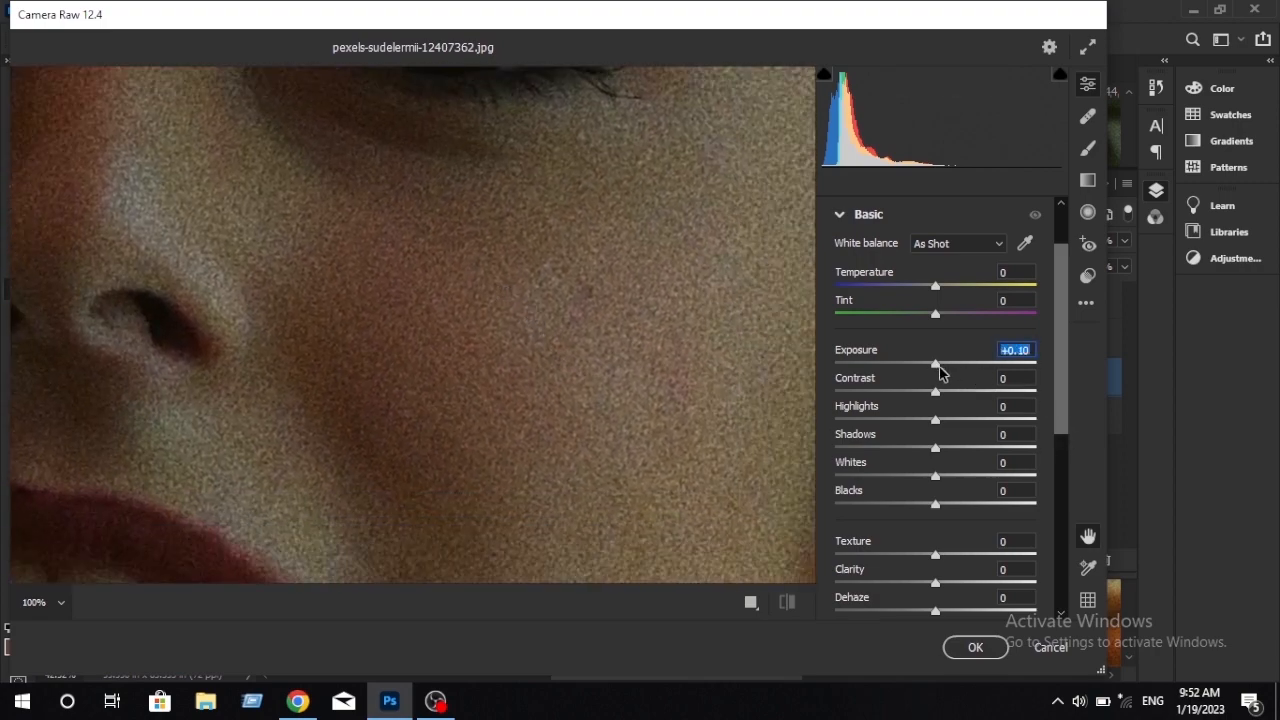
# Step: Lower the clarity to -75 to soften the skin and apply the Camera Raw Filter
pyautogui.scroll(-4, 920, 482)
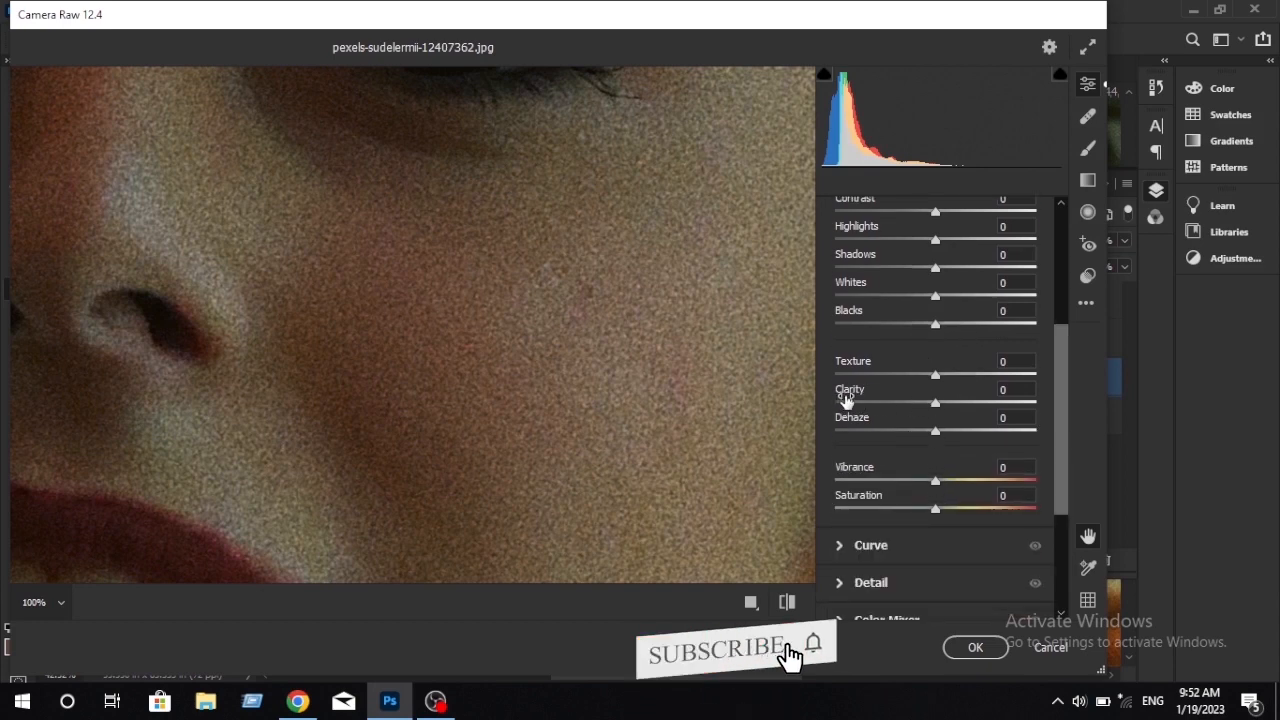
pyautogui.click(856, 399)
pyautogui.moveTo(856, 399)
pyautogui.mouseDown()
pyautogui.moveTo(827, 401)
pyautogui.moveTo(839, 397)
pyautogui.mouseUp()
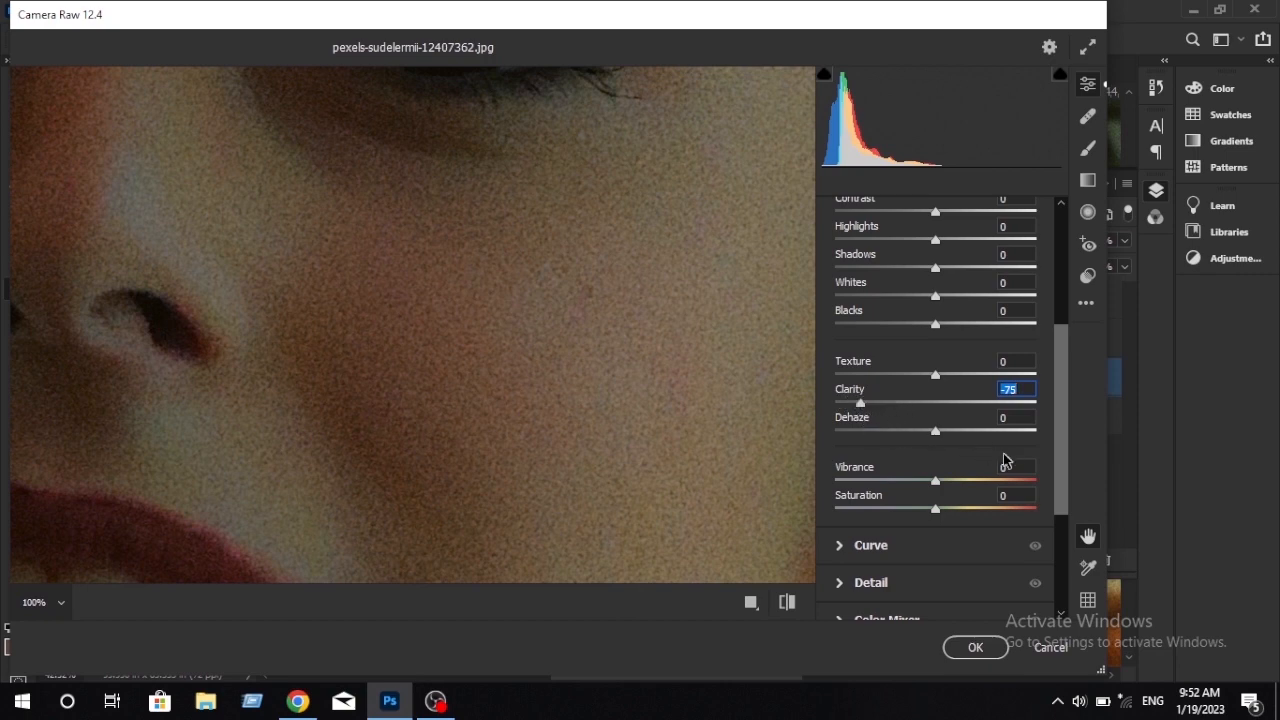
pyautogui.click(1018, 652)
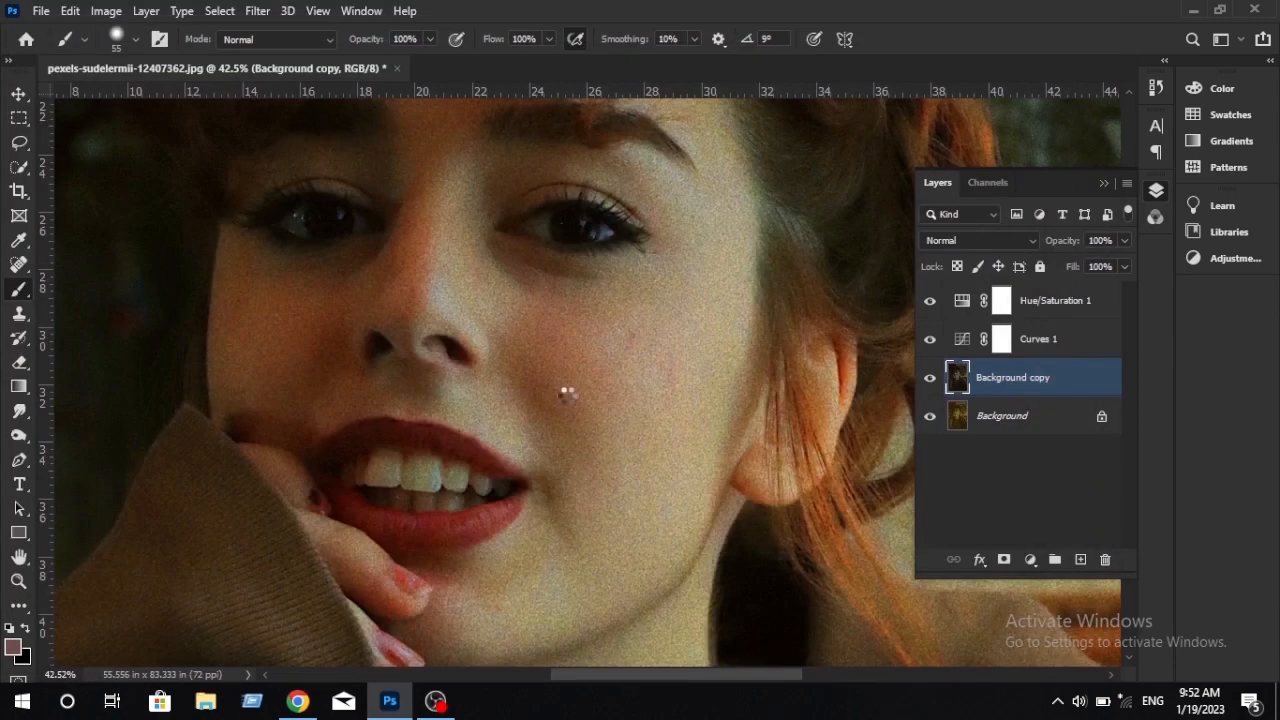
# Step: Group the Hue/Saturation 1, Curves 1 and Background copy layers
pyautogui.scroll(-5, 567, 396)
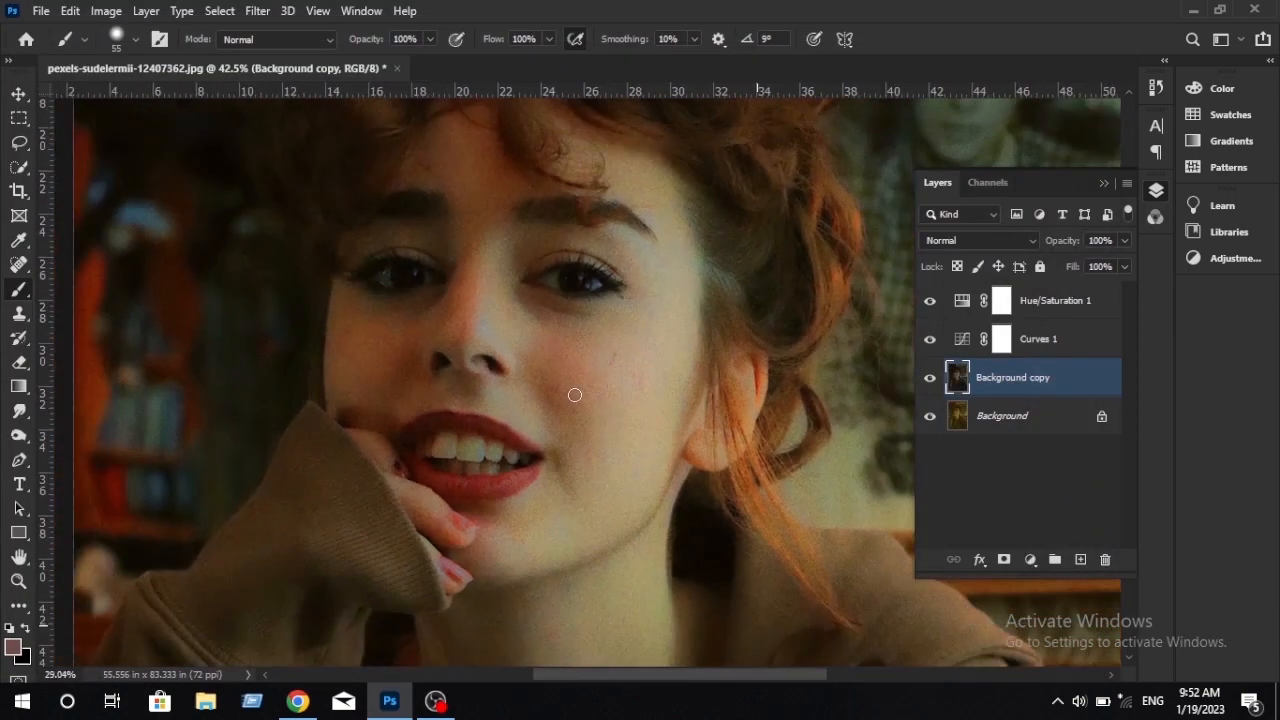
pyautogui.scroll(3, 575, 395)
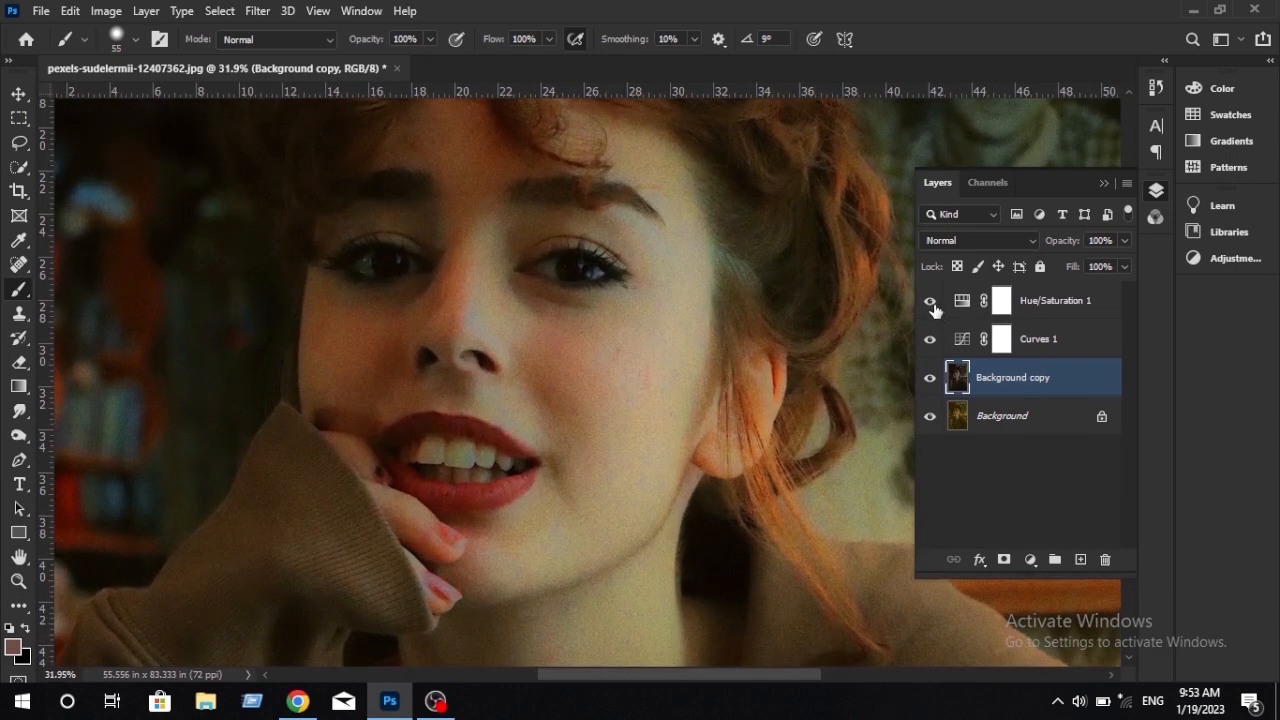
pyautogui.click(1070, 308)
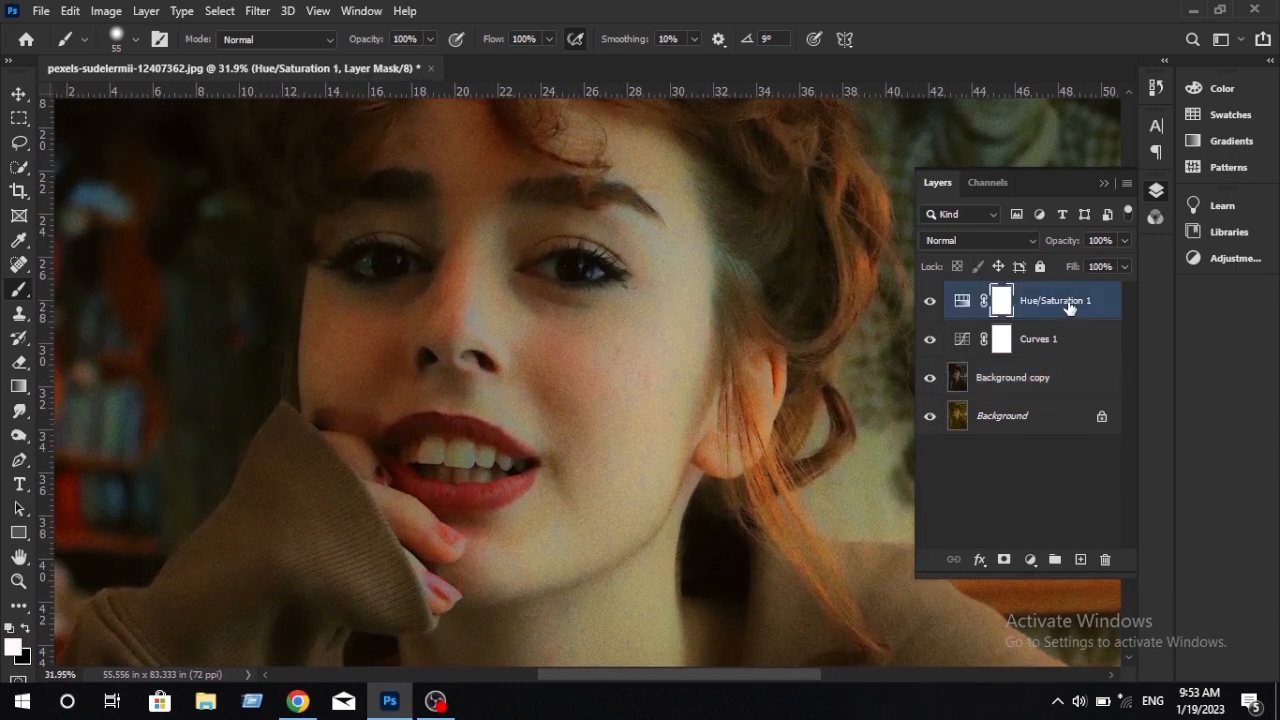
pyautogui.keyDown('shift'); pyautogui.click(1042, 378); pyautogui.keyUp('shift')
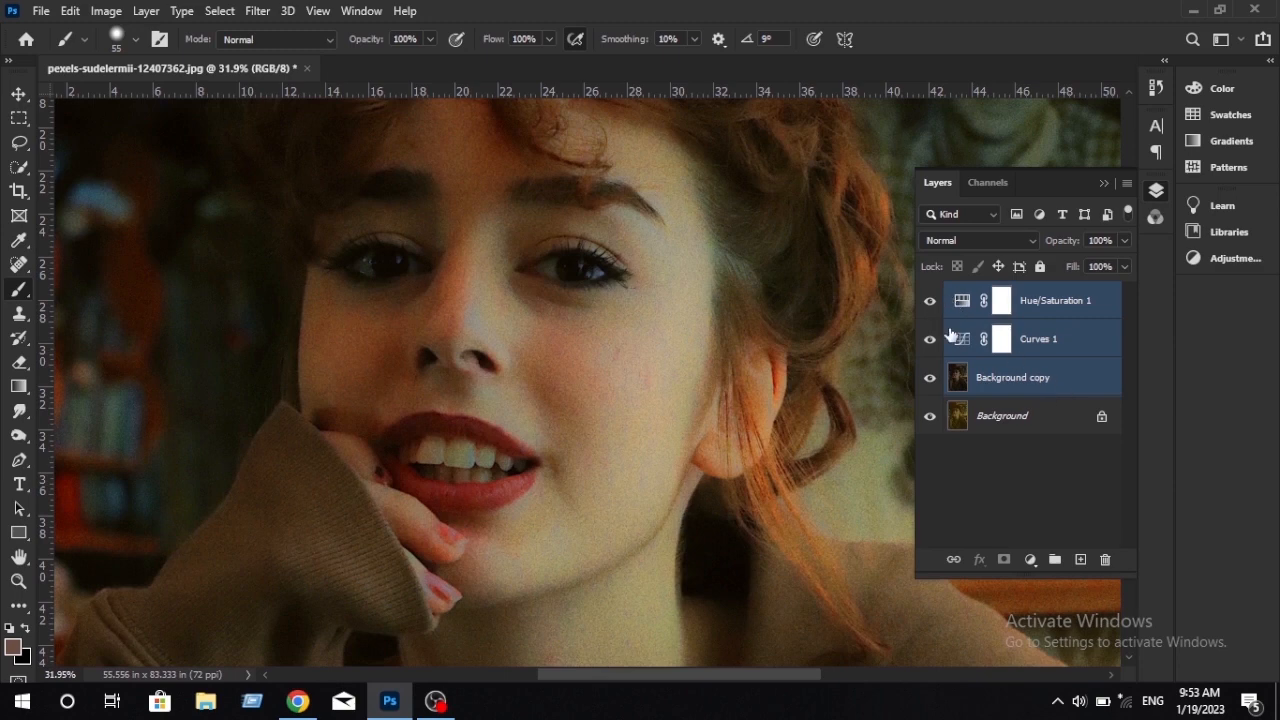
pyautogui.click(1054, 559)
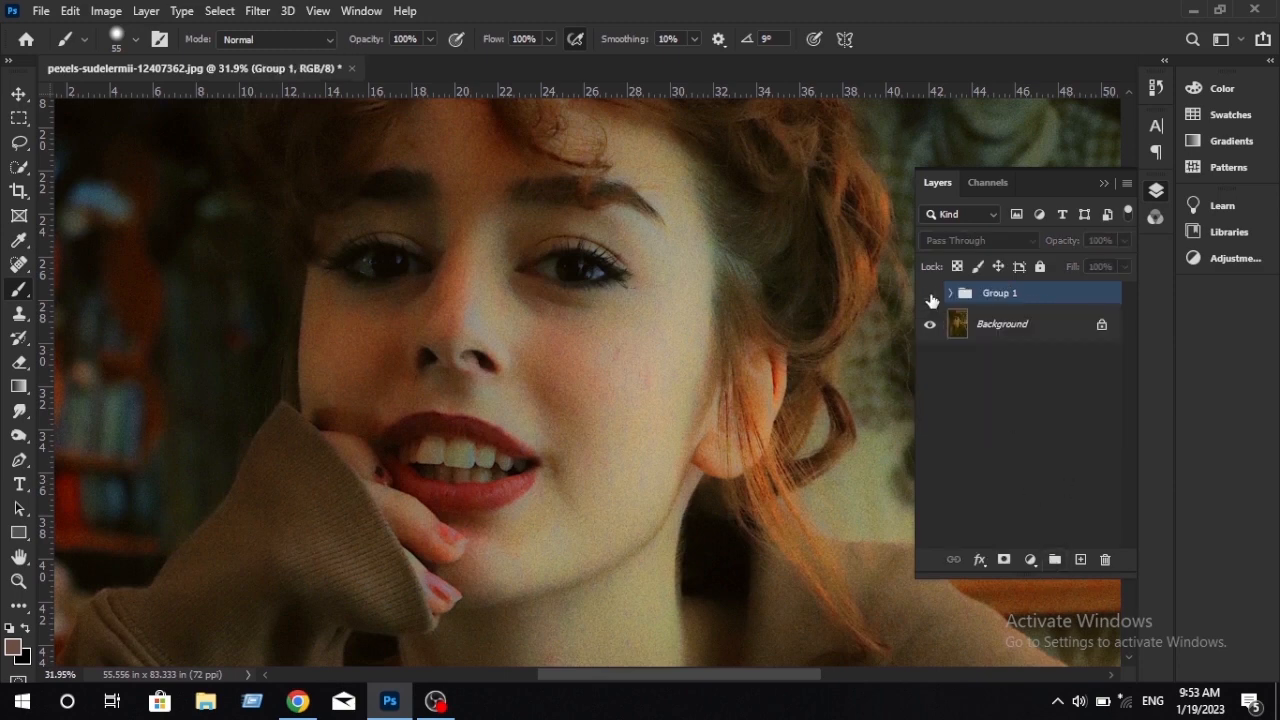
# Step: Compare the portrait before and after correction by toggling the group's visibility, leaving the group shown
pyautogui.click(930, 293)
pyautogui.click(930, 294)
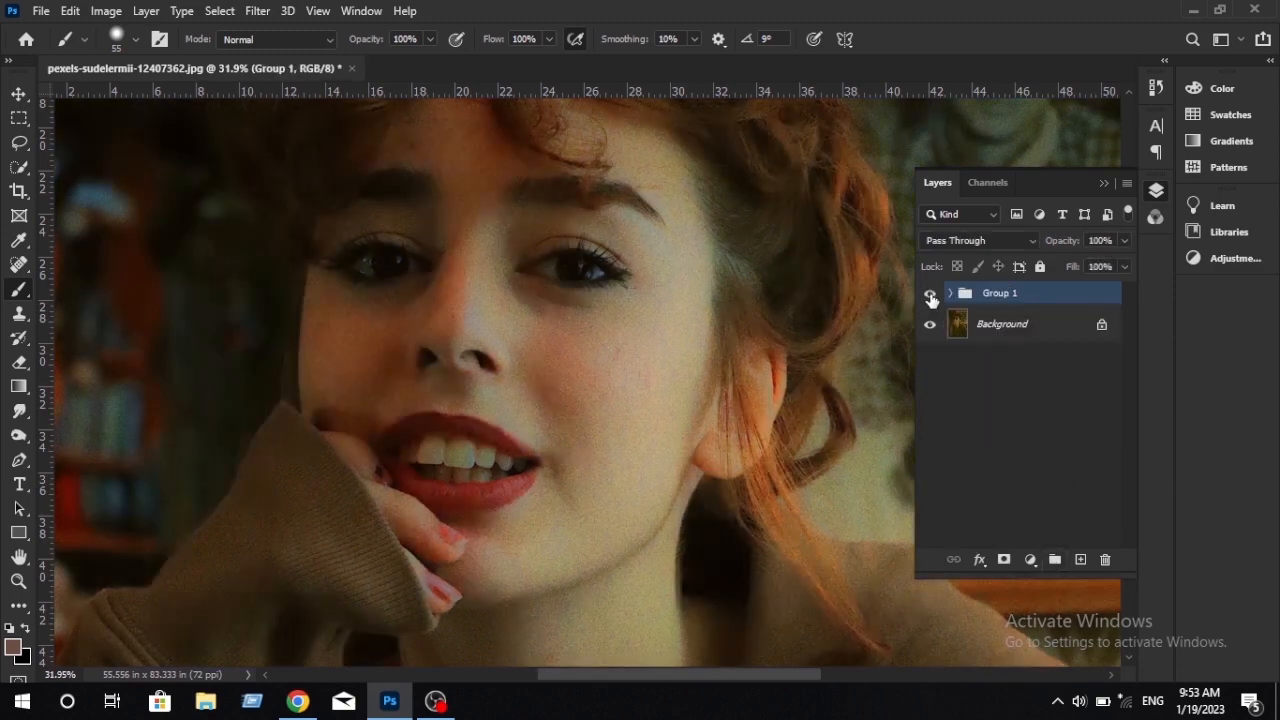
pyautogui.click(930, 294)
pyautogui.click(930, 294)
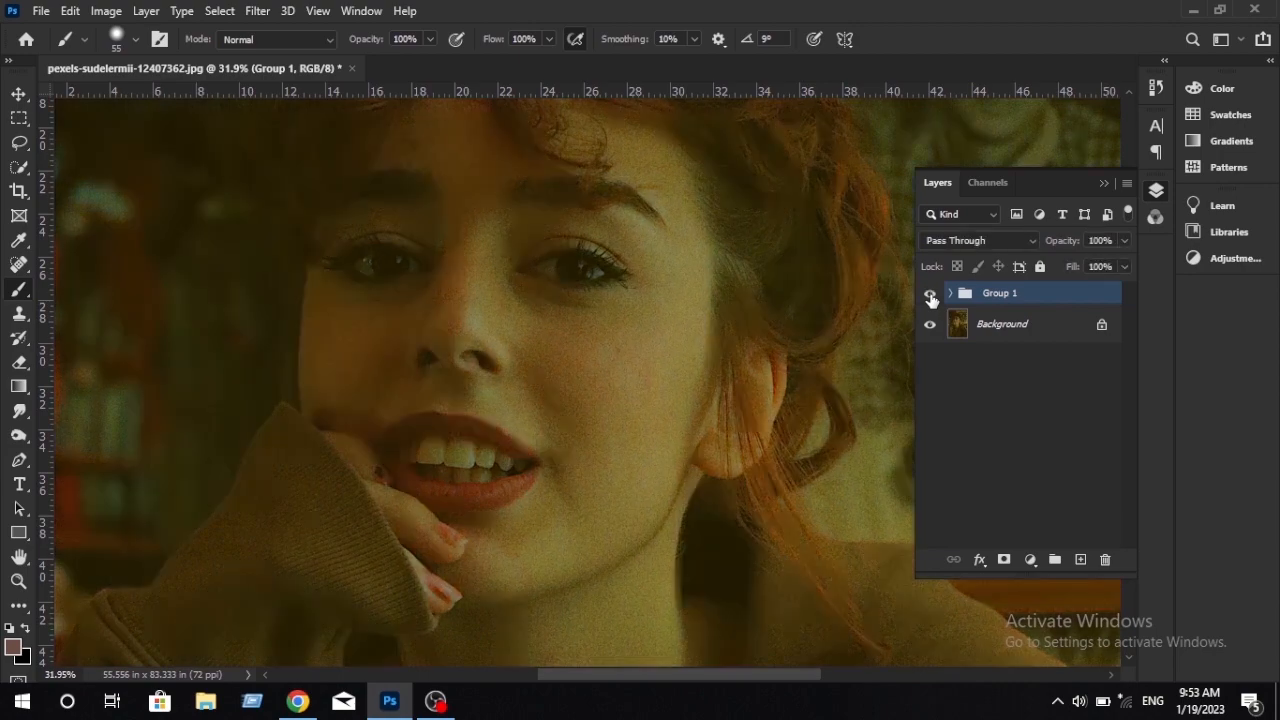
pyautogui.scroll(-2, 551, 343)
pyautogui.moveTo(580, 380); pyautogui.dragTo(570, 330)
pyautogui.scroll(-3, 580, 350)
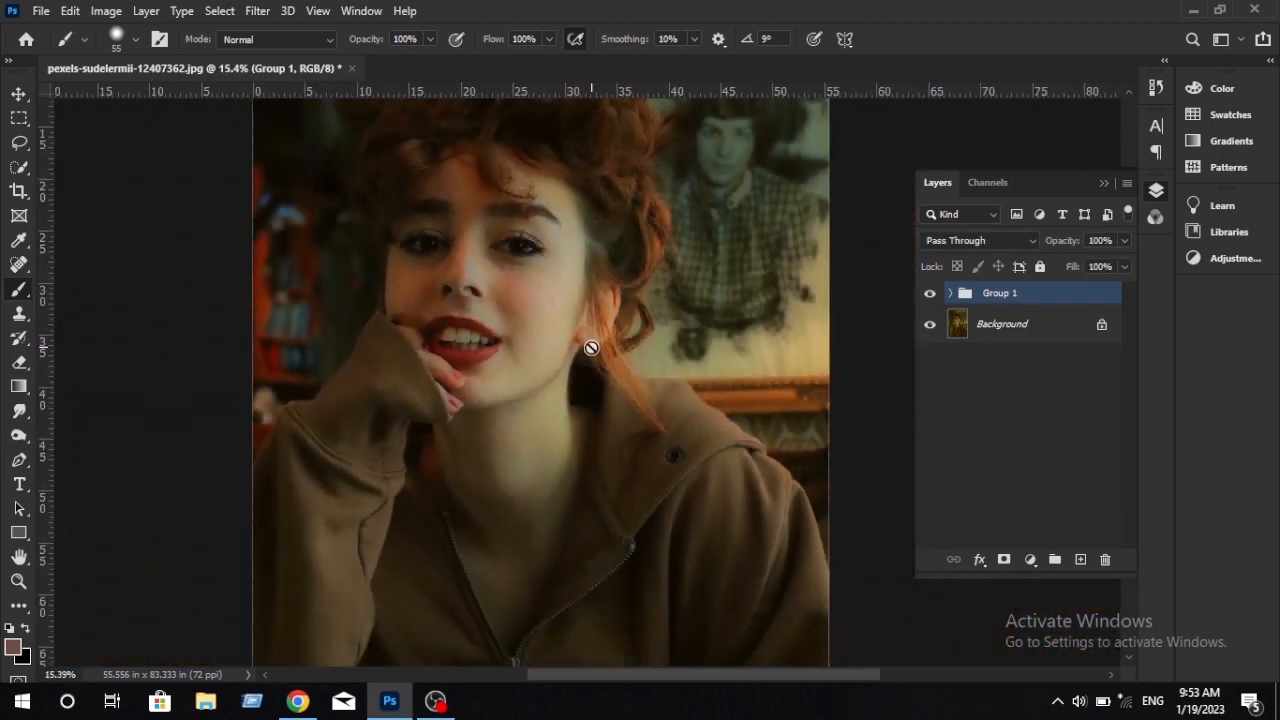